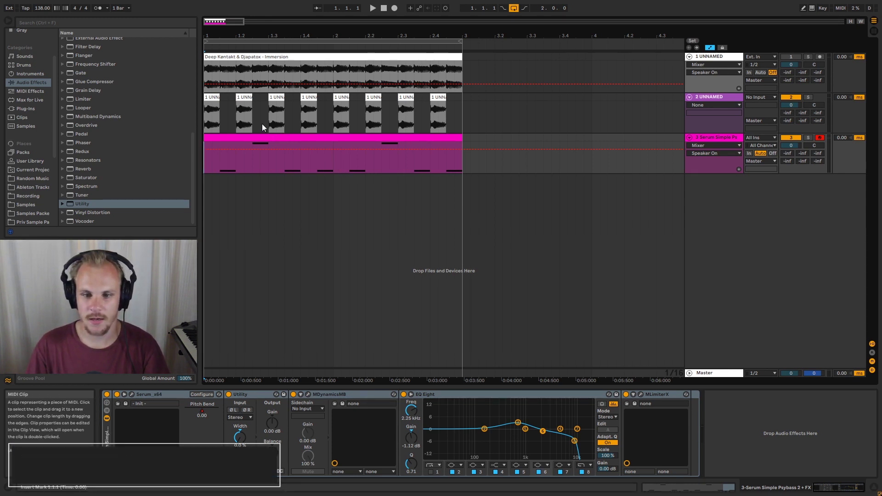
# Mark the two higher-note passages in the reference clip, 1.2.3 to 1.3.1 and 2.2.3 to 2.3.1
pyautogui.click(328, 57)
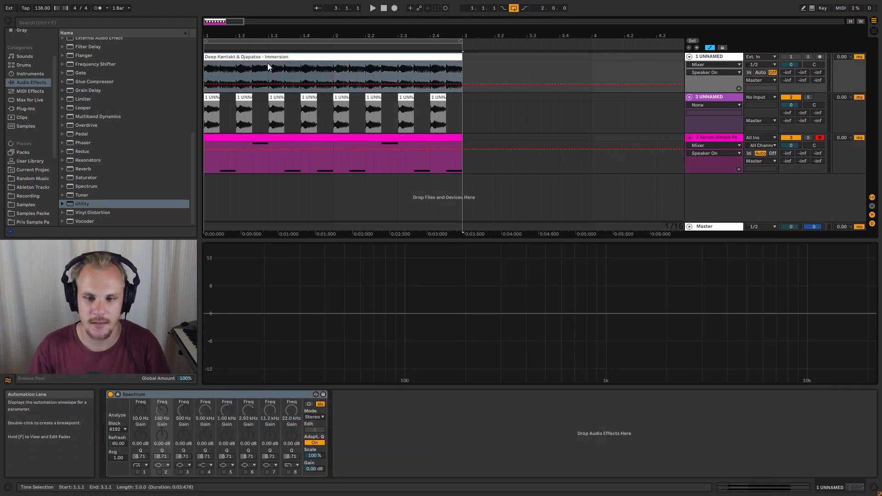
pyautogui.moveTo(251, 75); pyautogui.dragTo(269, 75)
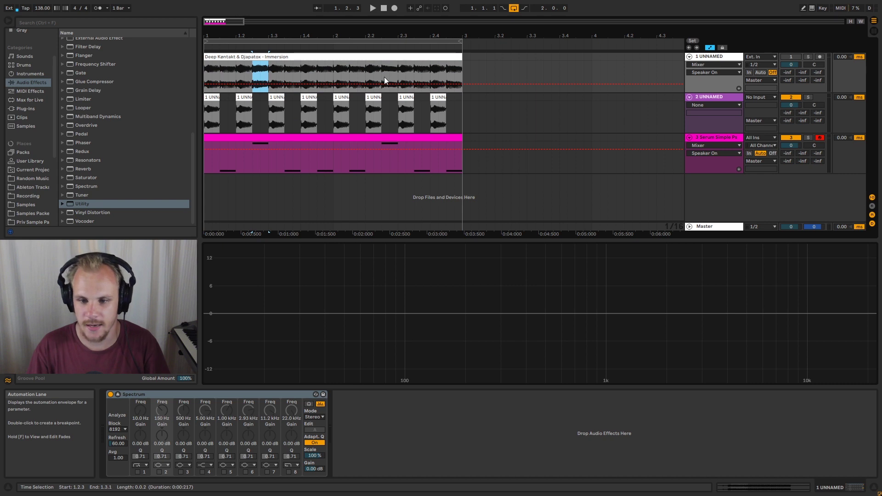
pyautogui.moveTo(381, 70); pyautogui.dragTo(396, 71)
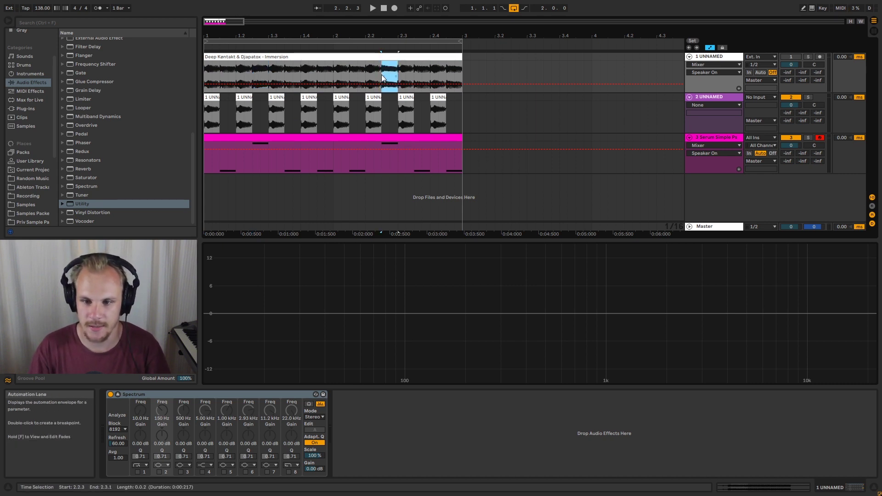
# Solo the Immersion reference track, listen to its two-bar loop, and turn the solo off again
pyautogui.click(808, 57)
pyautogui.press('space')
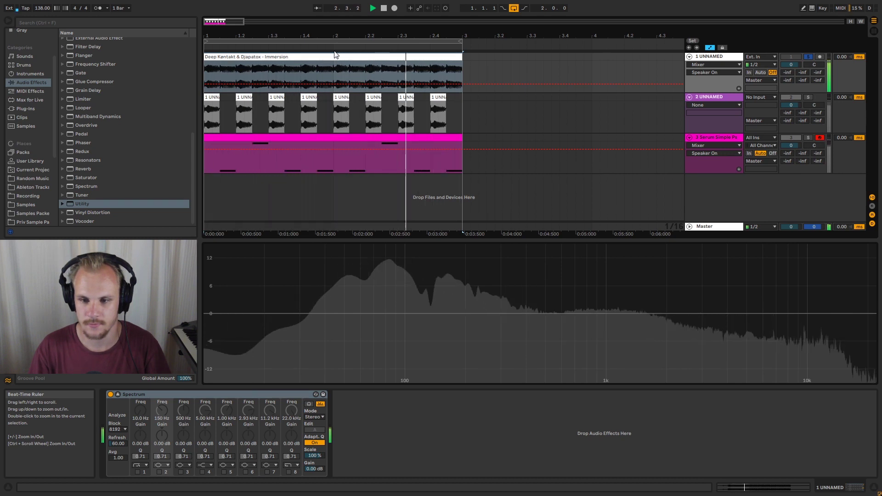
pyautogui.press('space')
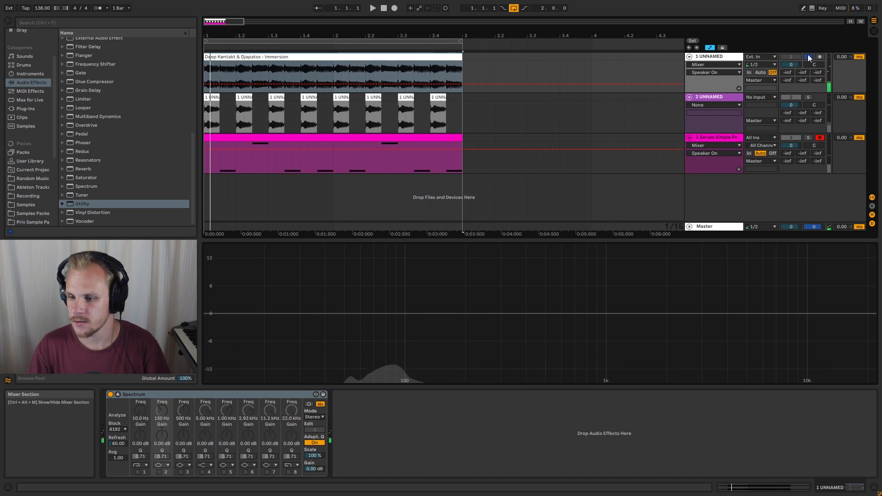
pyautogui.click(808, 56)
# Listen to the kick and bass loop from the first kick, after marking the bass note at 2.2.3
pyautogui.click(212, 115)
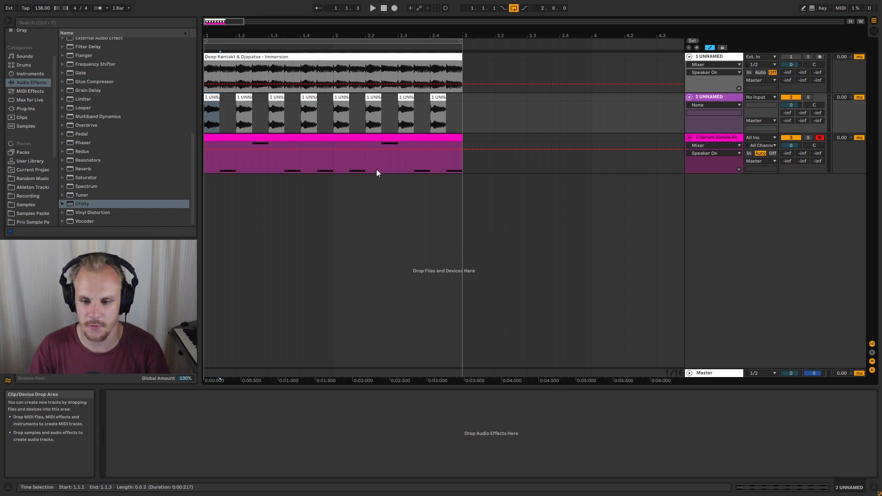
pyautogui.click(389, 164)
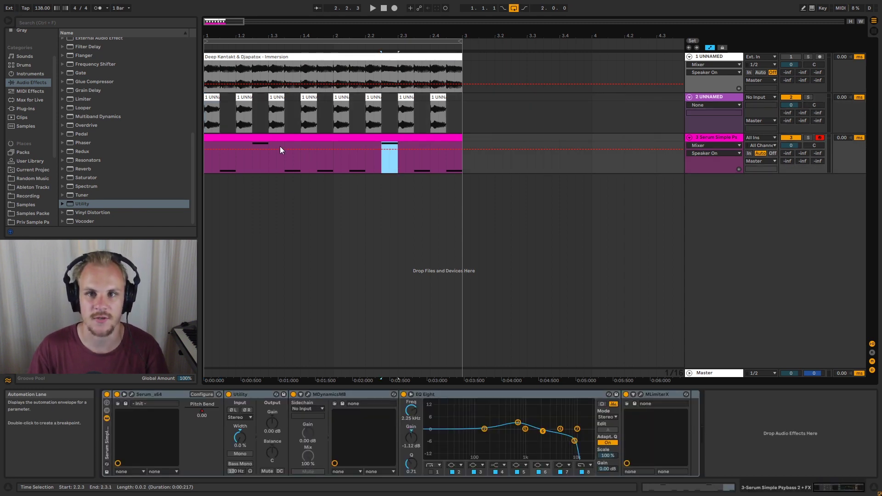
pyautogui.click(215, 105)
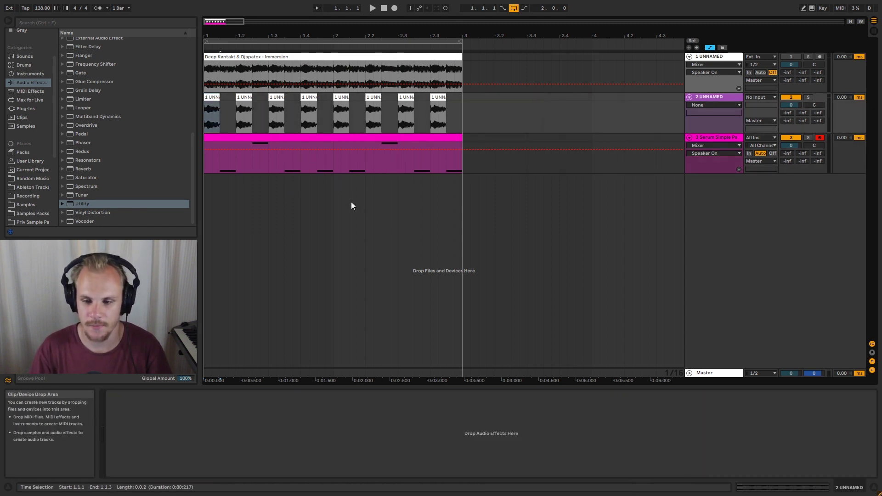
pyautogui.press('space')
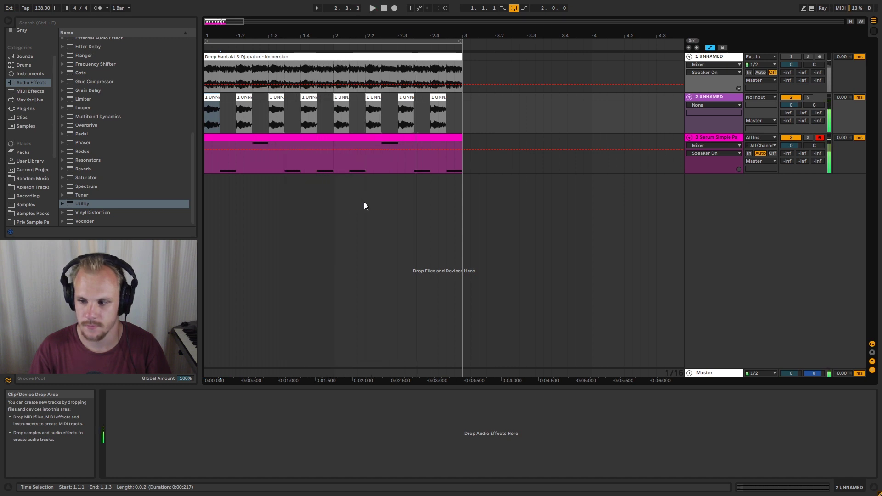
# Open Serum on the bass track, move its window clear, and show Oscillator A's wavetable editor
pyautogui.click(717, 137)
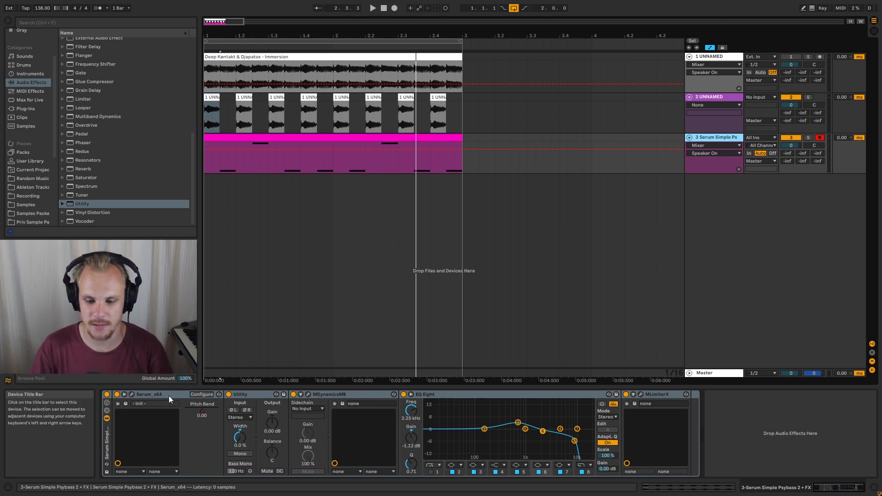
pyautogui.click(132, 394)
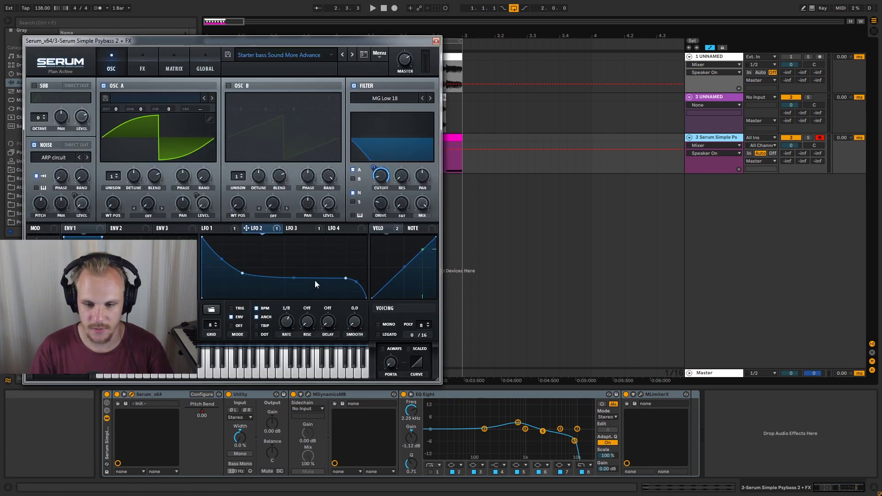
pyautogui.moveTo(192, 40); pyautogui.dragTo(435, 46)
pyautogui.click(451, 126)
pyautogui.click(285, 135)
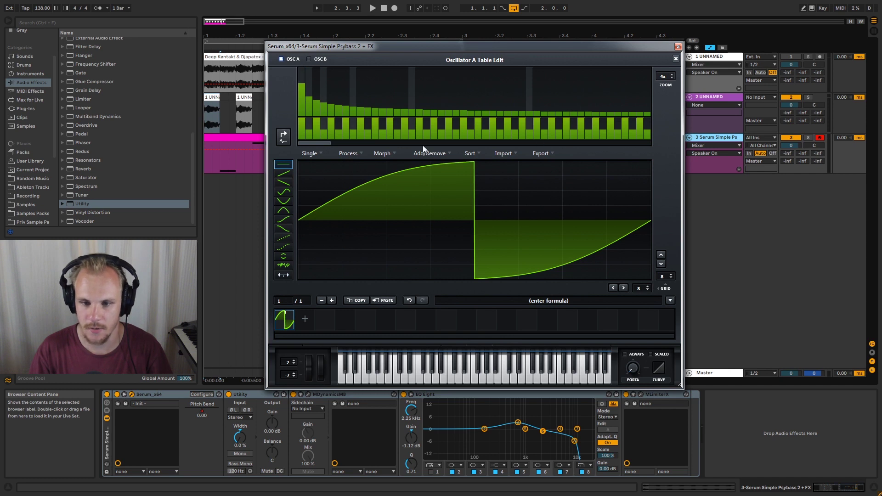
# Try different levels for harmonic bin 1 of Oscillator A's waveform, restore its rounded shape, and close Serum
pyautogui.click(302, 91)
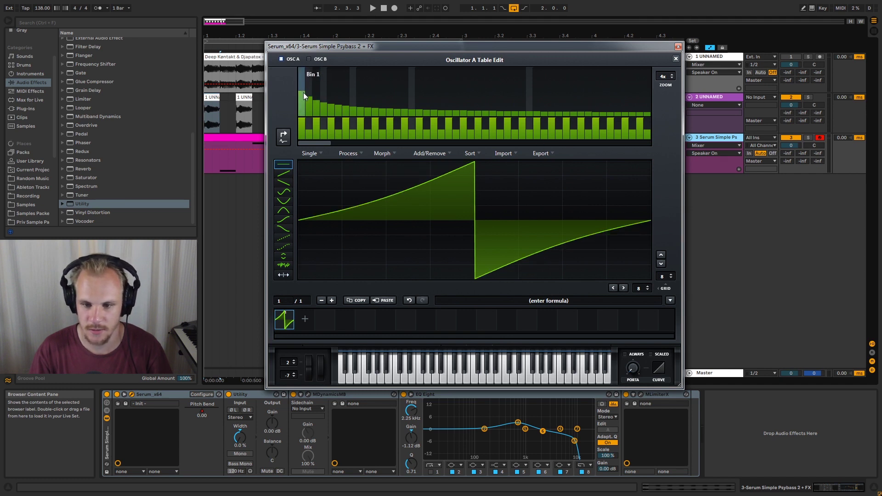
pyautogui.moveTo(303, 92); pyautogui.dragTo(302, 90)
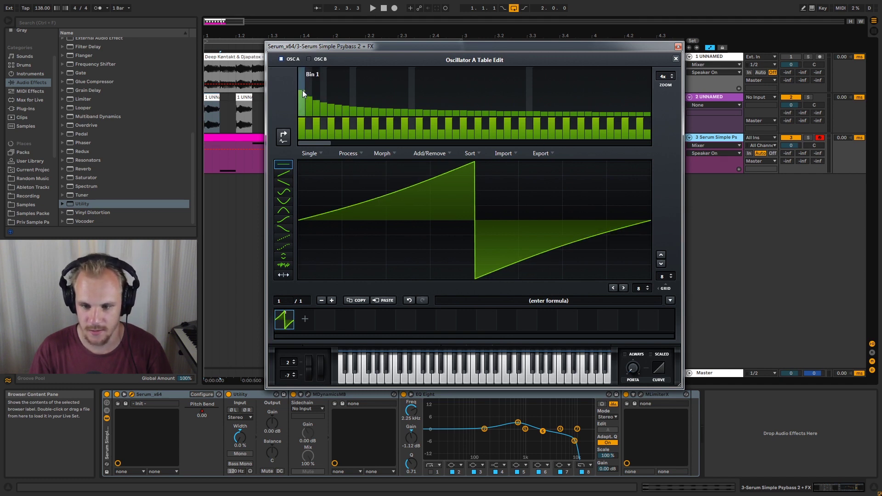
pyautogui.click(302, 89)
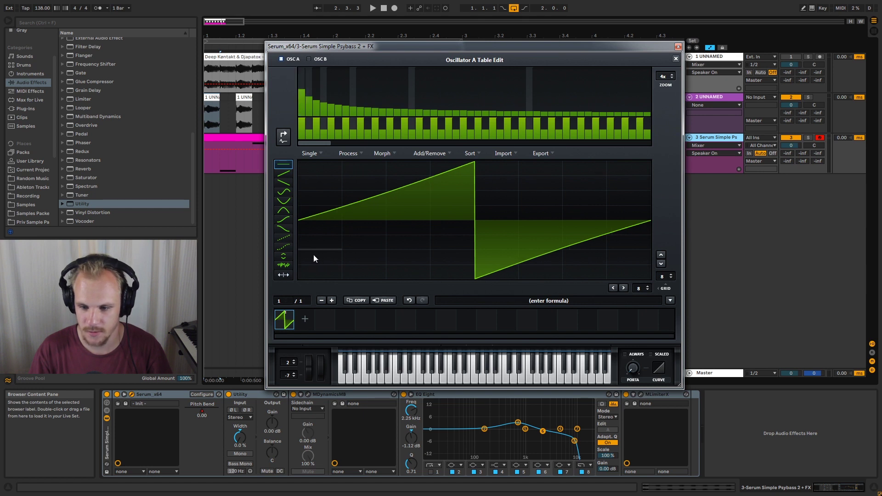
pyautogui.moveTo(302, 85); pyautogui.dragTo(303, 84)
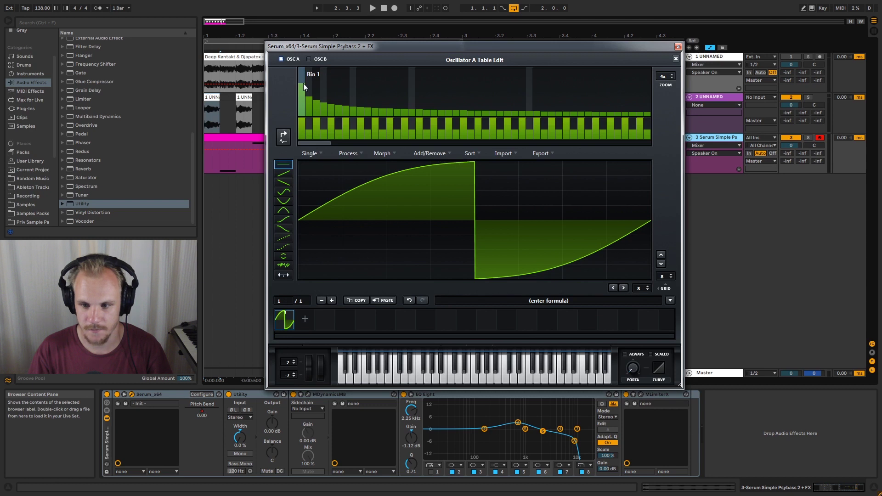
pyautogui.click(678, 60)
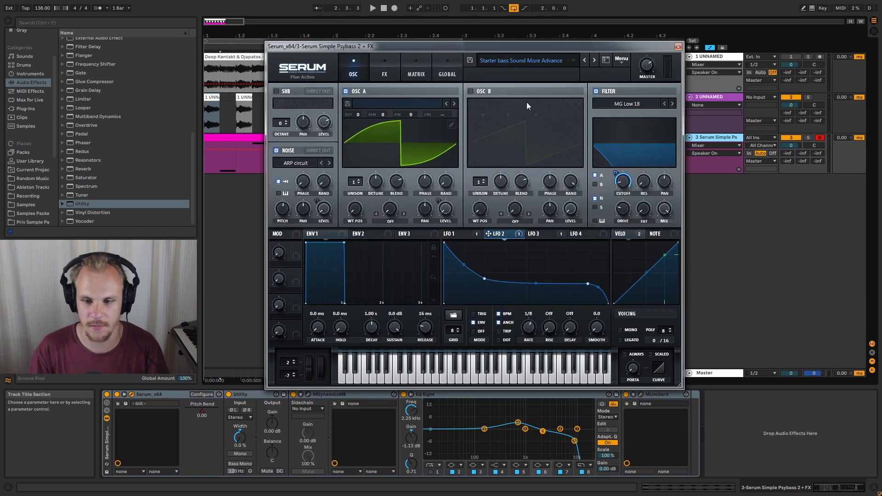
pyautogui.click(677, 47)
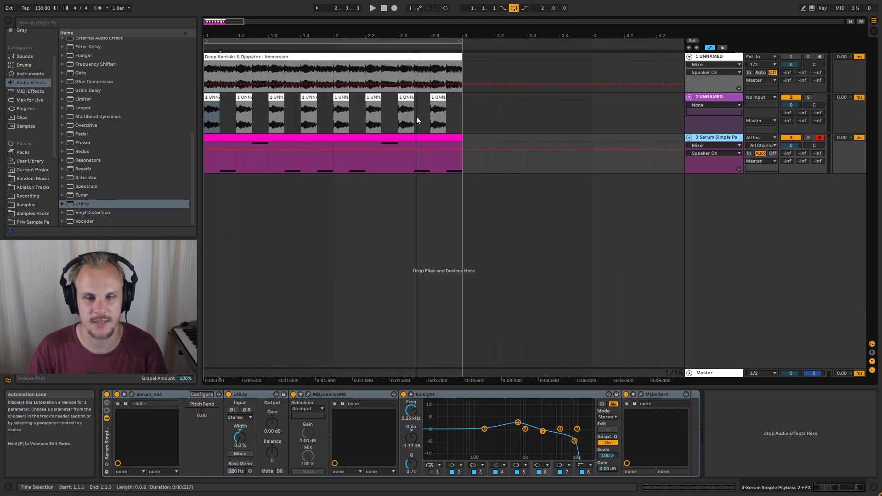
# Reopen Serum and inspect the LFO 1, LFO 2 and LFO 3 curves, followed by the effects rack's compressor
pyautogui.click(132, 396)
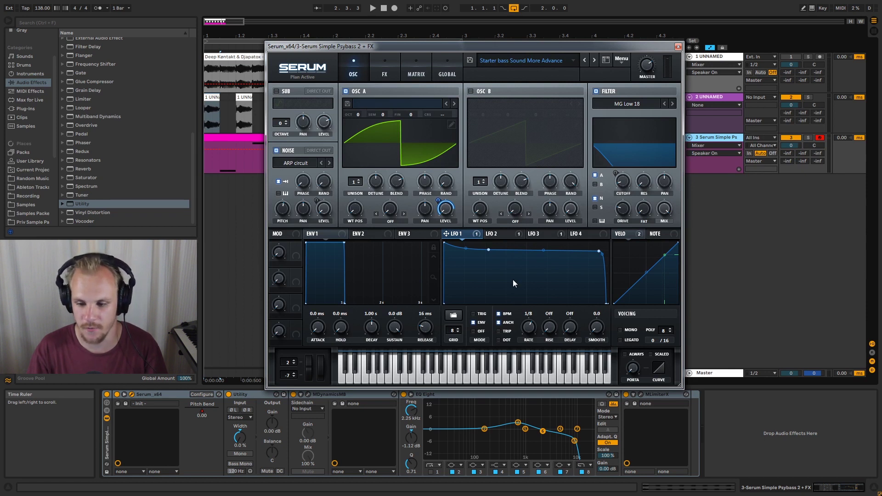
pyautogui.click(500, 234)
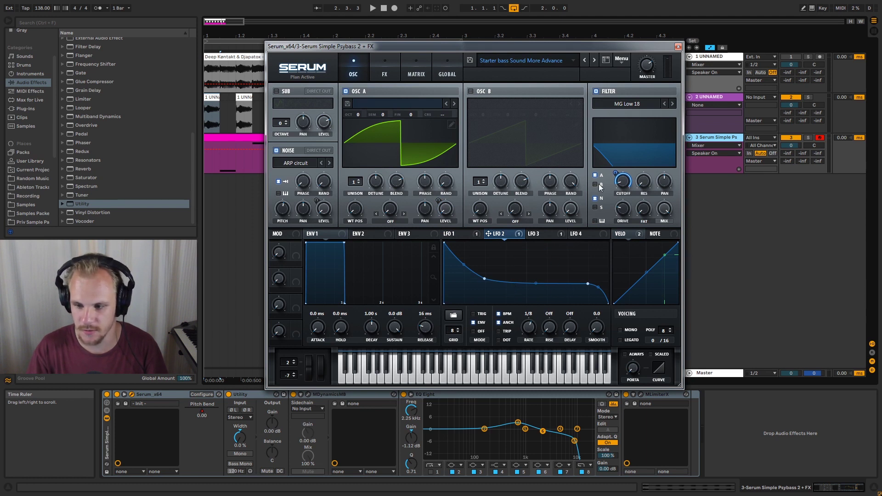
pyautogui.click(537, 234)
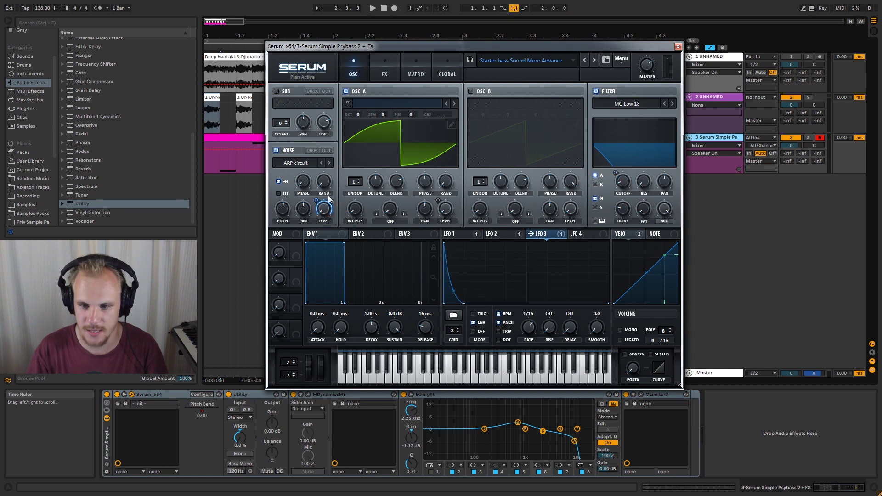
pyautogui.click(391, 74)
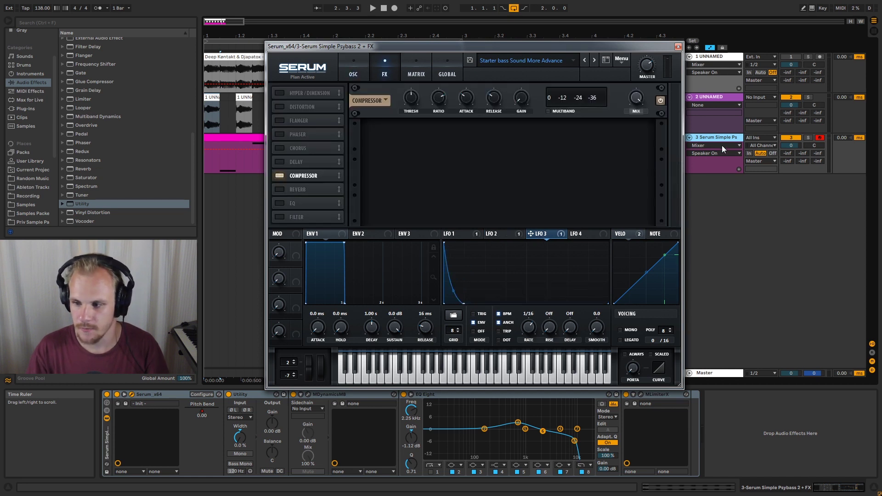
# Play the loop from the start of the bass clip, return Serum to its oscillator view, and hide its window
pyautogui.click(232, 136)
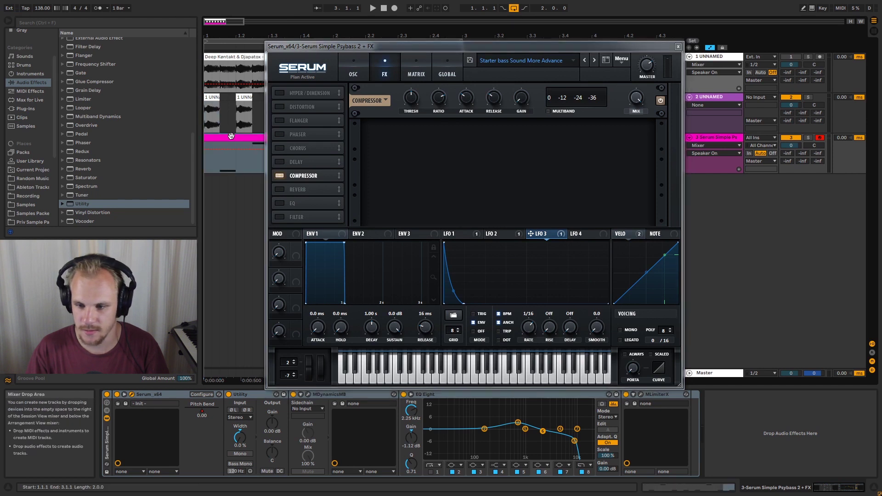
pyautogui.press('space')
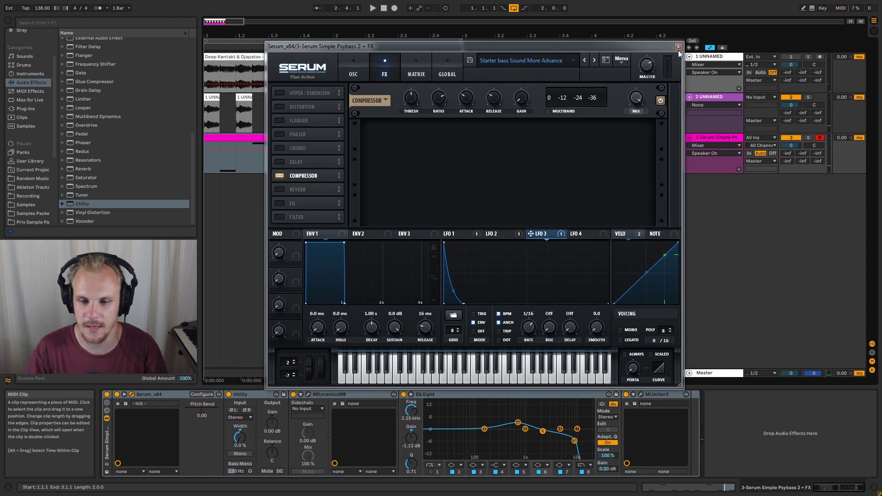
pyautogui.click(368, 70)
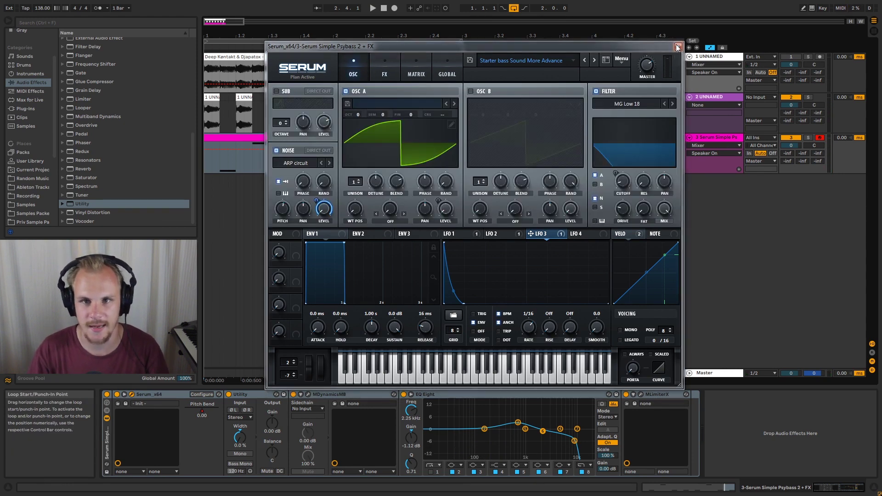
pyautogui.hotkey('ctrl', 'alt', 'p')
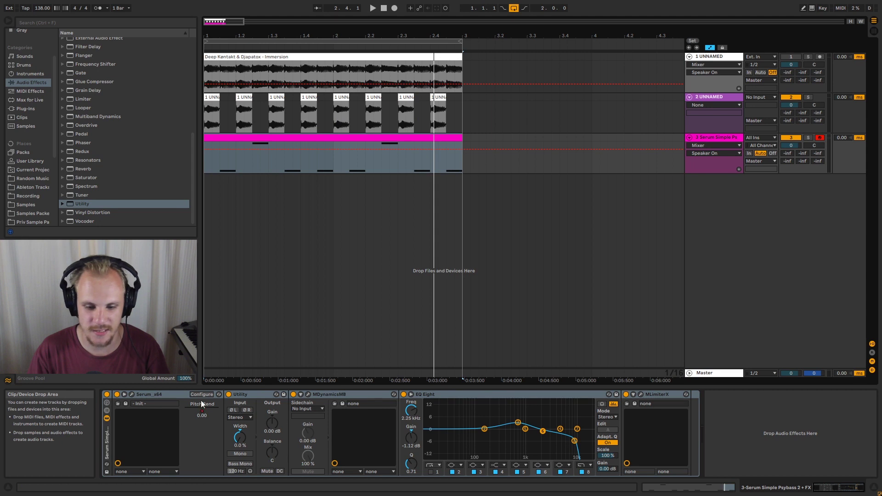
# Reopen Serum to check the compressor in its effects rack, and close the synth window
pyautogui.click(133, 394)
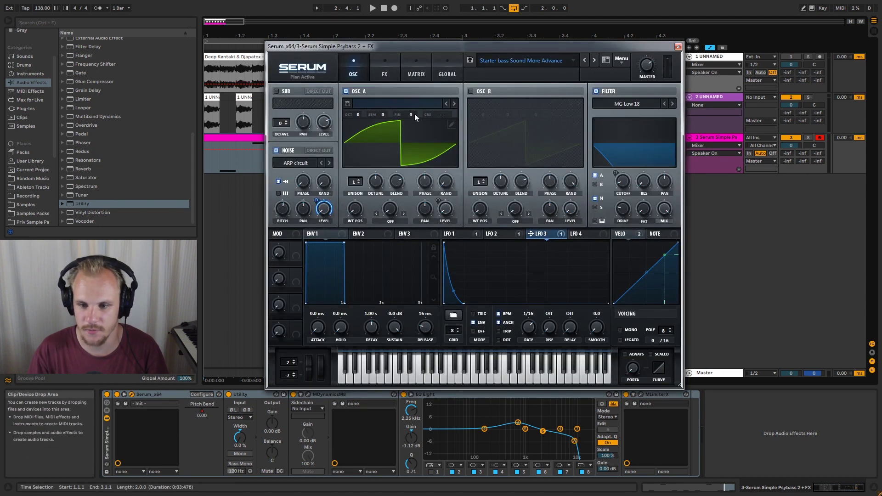
pyautogui.click(384, 71)
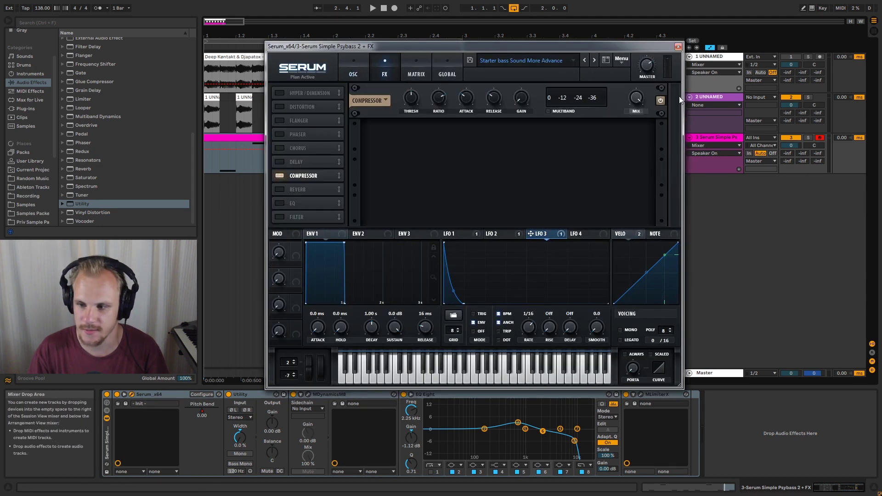
pyautogui.click(678, 46)
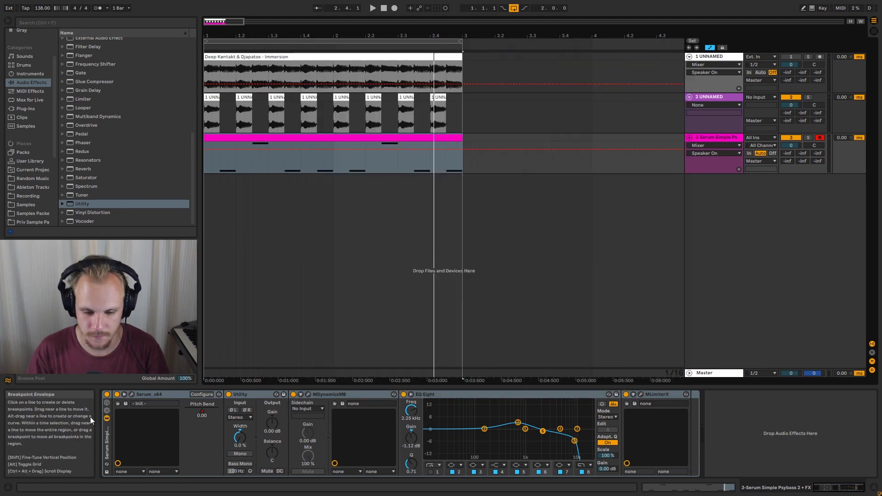
# Go along the bass device chain from Serum through Utility to MDynamicsMB, and show the settings of its Band 1
pyautogui.click(161, 393)
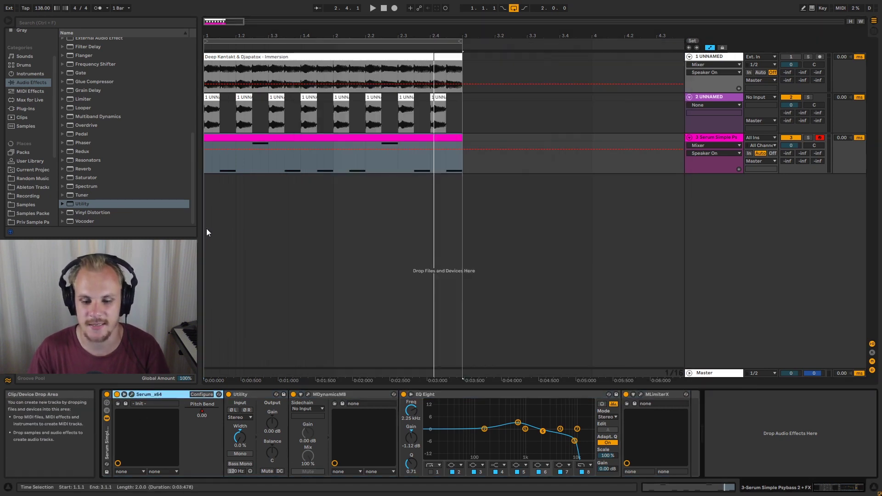
pyautogui.click(271, 395)
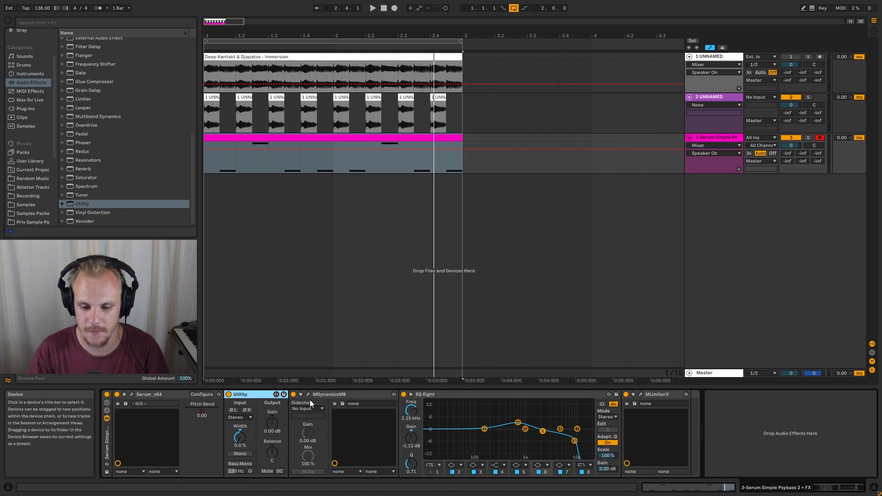
pyautogui.click(308, 395)
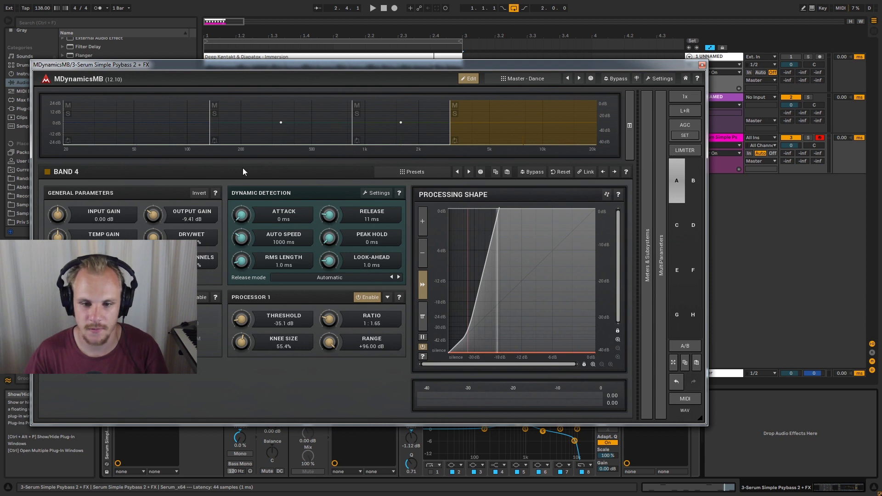
pyautogui.click(175, 132)
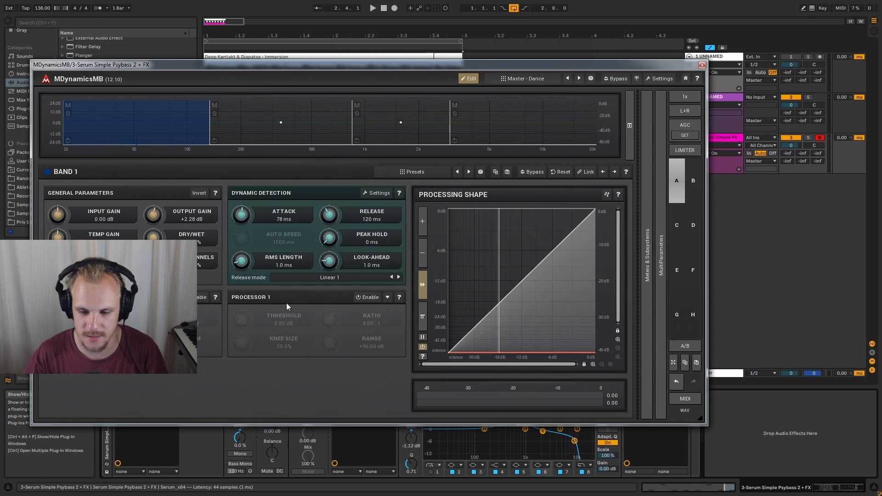
# Move the MDynamicsMB window clear of the tracks, play the loop, and show the Band 2 settings
pyautogui.moveTo(249, 68); pyautogui.dragTo(264, 121)
pyautogui.press('space')
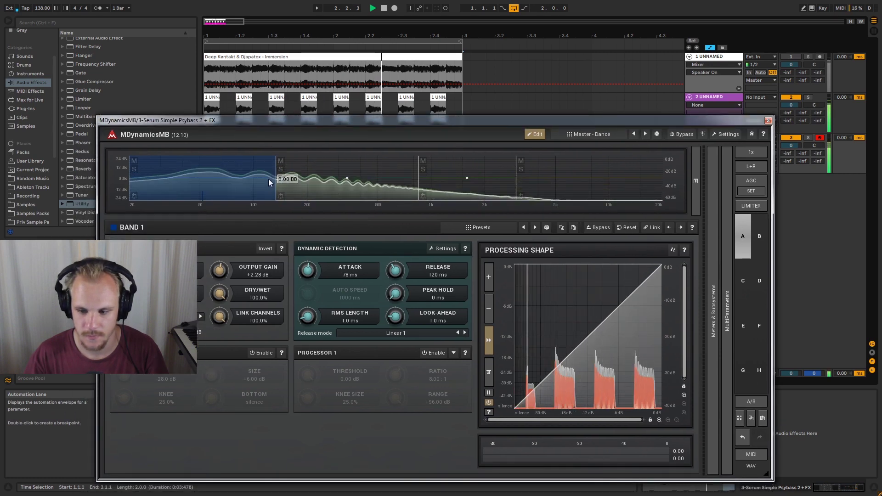
pyautogui.click(342, 188)
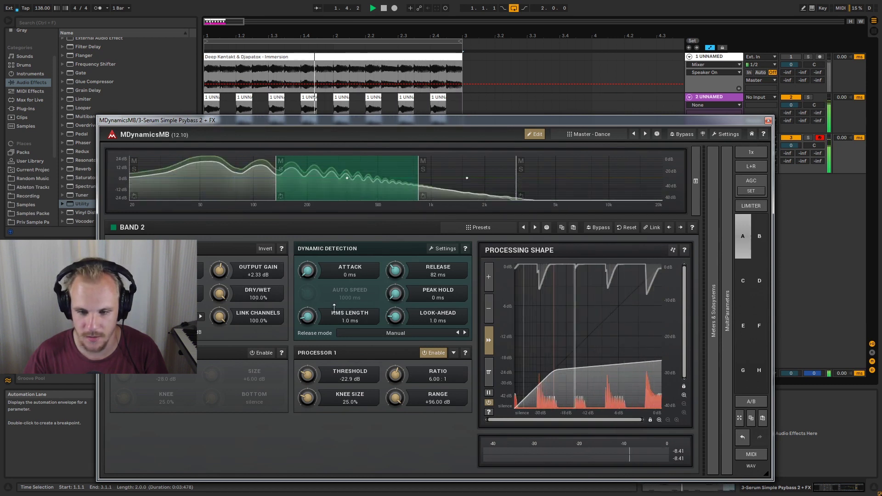
# Show the Band 3 and Band 4 settings of MDynamicsMB, and close its window
pyautogui.click(448, 189)
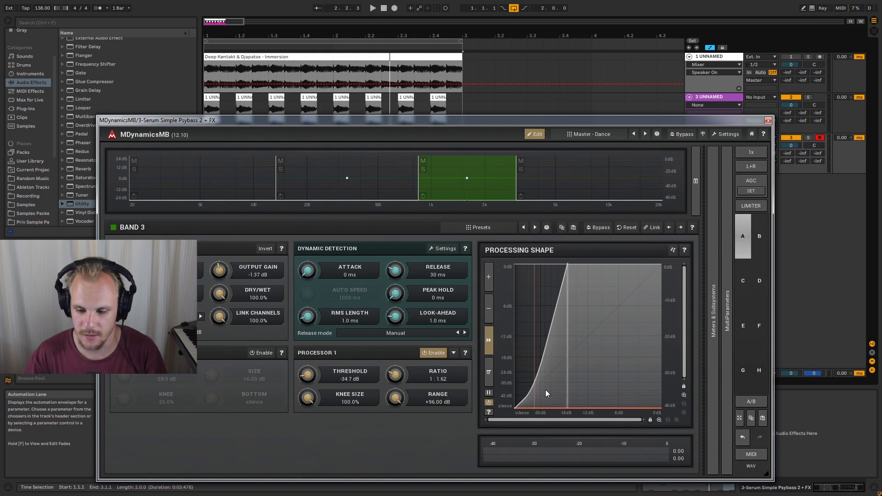
pyautogui.click(538, 188)
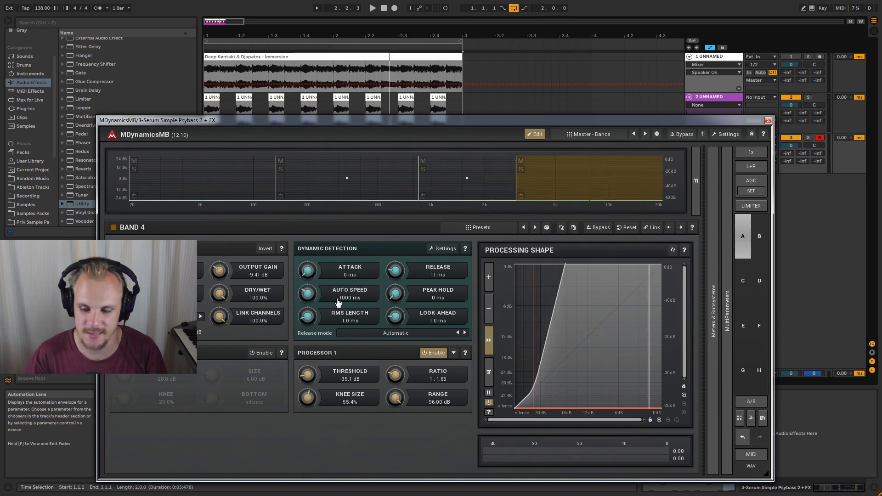
pyautogui.click(767, 121)
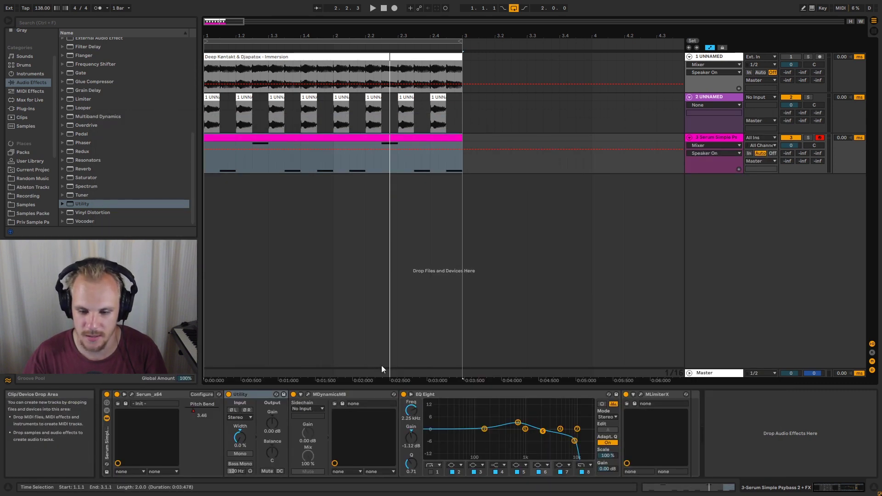
# Continue along the bass chain through EQ Eight to MLimiterX, play the loop with the limiter open, and close its window
pyautogui.click(347, 396)
pyautogui.click(453, 397)
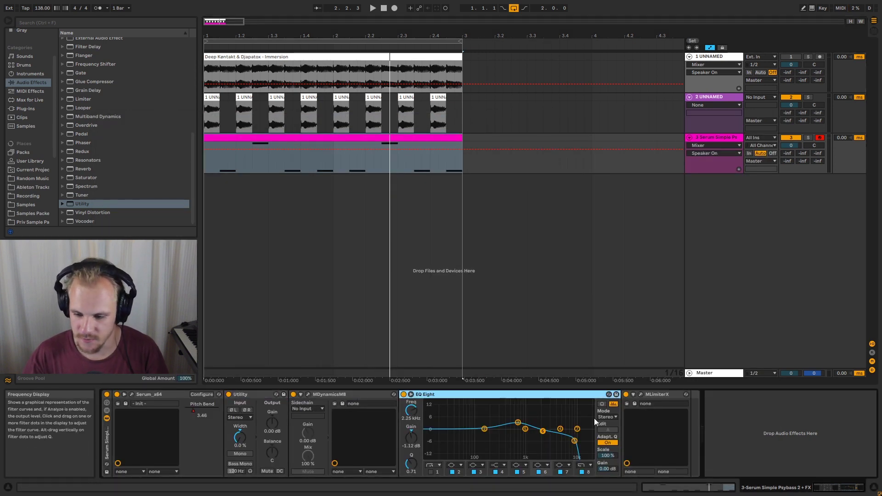
pyautogui.click(641, 394)
pyautogui.press('space')
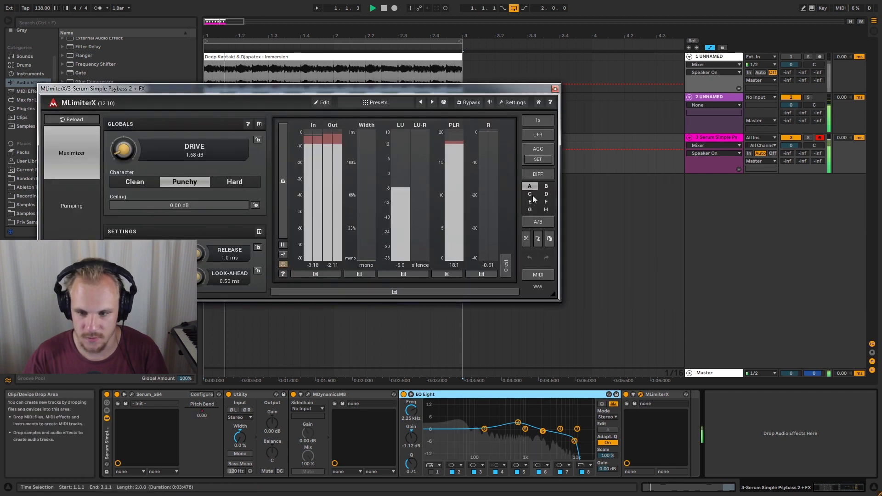
pyautogui.press('space')
pyautogui.click(555, 89)
pyautogui.click(724, 138)
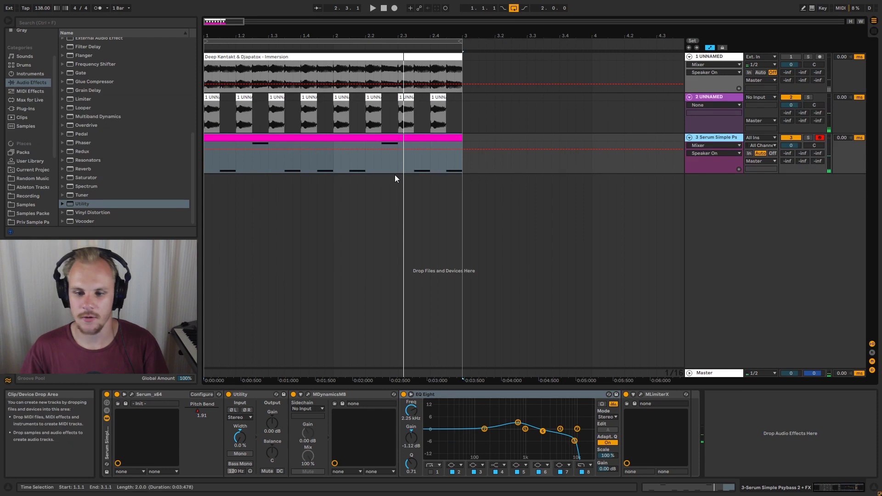
# Locate the bass slide at 2.2.3 and select the matching reference track section from 2.2.3 to 2.3.1
pyautogui.click(381, 166)
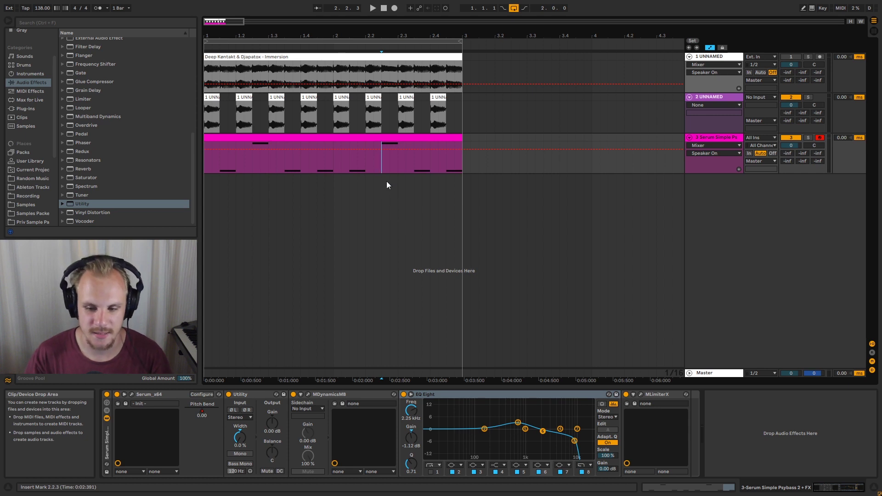
pyautogui.click(381, 165)
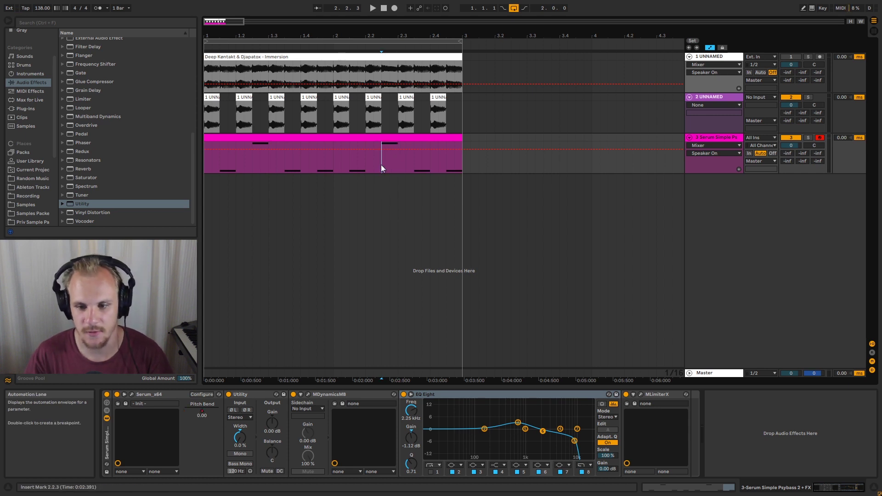
pyautogui.moveTo(384, 32); pyautogui.dragTo(418, 67)
pyautogui.click(418, 67)
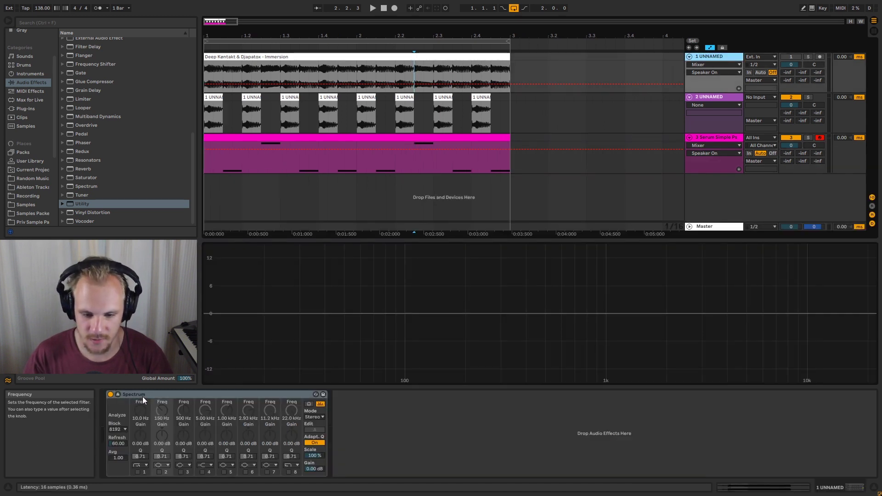
pyautogui.click(415, 71)
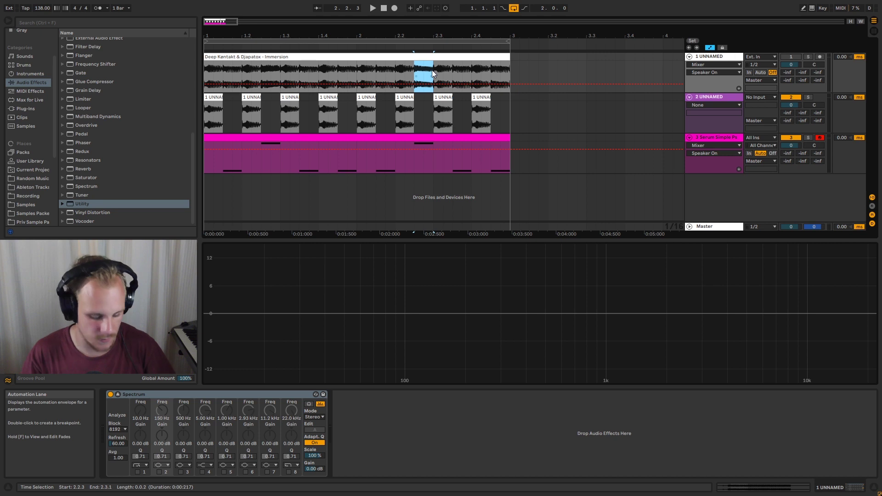
# Place a copy of the selected reference slice at 3.3.1, duplicate it once, and loop playback over both pieces
pyautogui.moveTo(415, 57); pyautogui.dragTo(597, 56)
pyautogui.hotkey('ctrl', 'd')
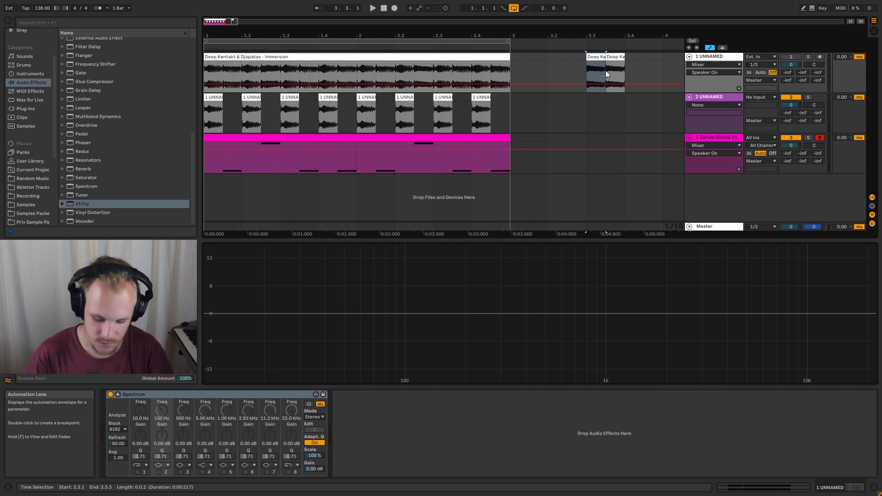
pyautogui.hotkey('ctrl', 'l')
pyautogui.press('space')
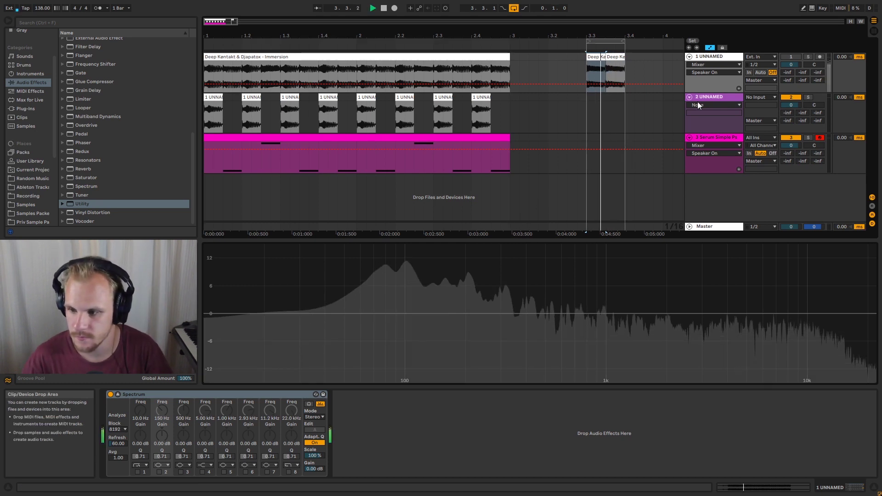
# Solo the reference track and examine the looped note's pitch movement in the spectrum display
pyautogui.click(808, 57)
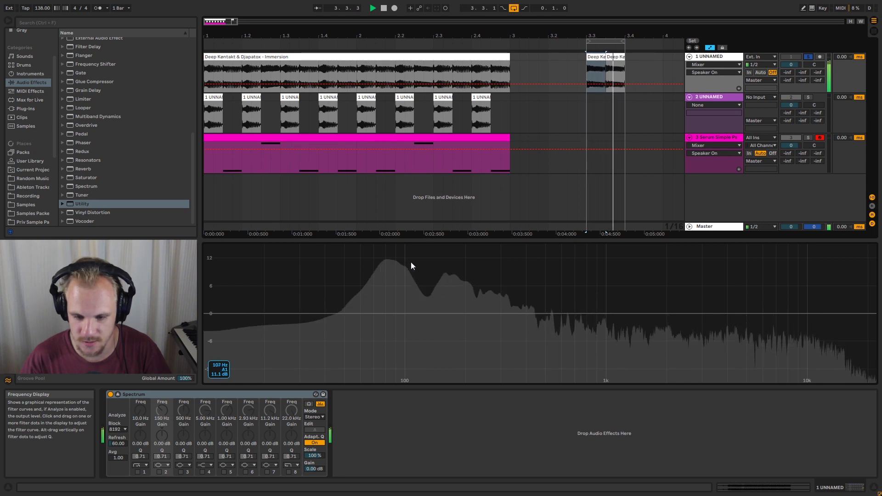
pyautogui.press('space')
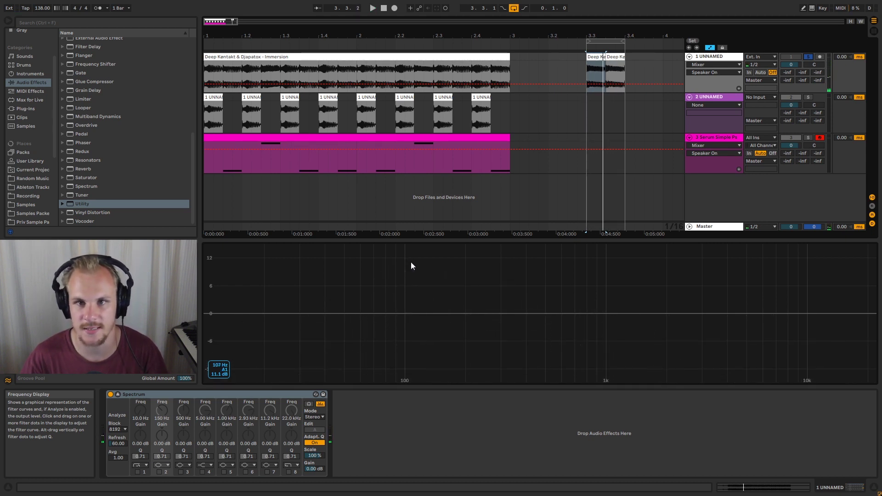
pyautogui.press('space')
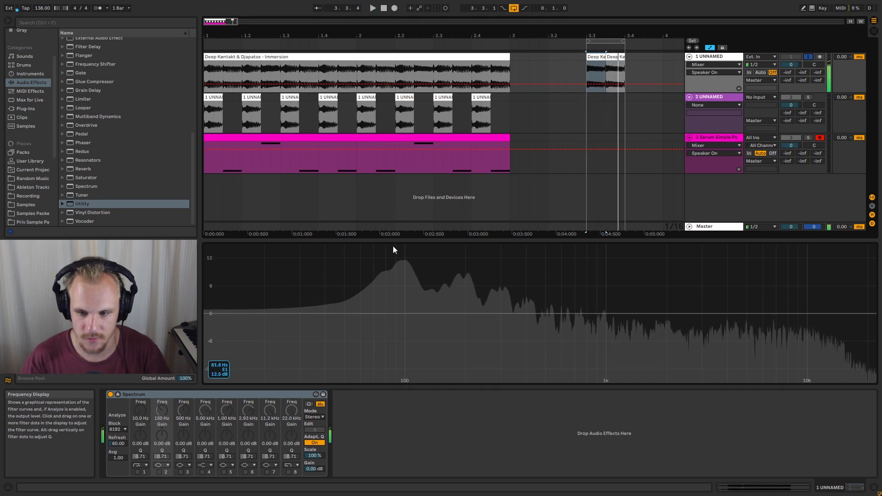
pyautogui.press('space')
# Show the bass track's Serum Pitch Bend automation and point out the dip between 2.2.3 and 2.3.3
pyautogui.doubleClick(490, 138)
pyautogui.doubleClick(726, 139)
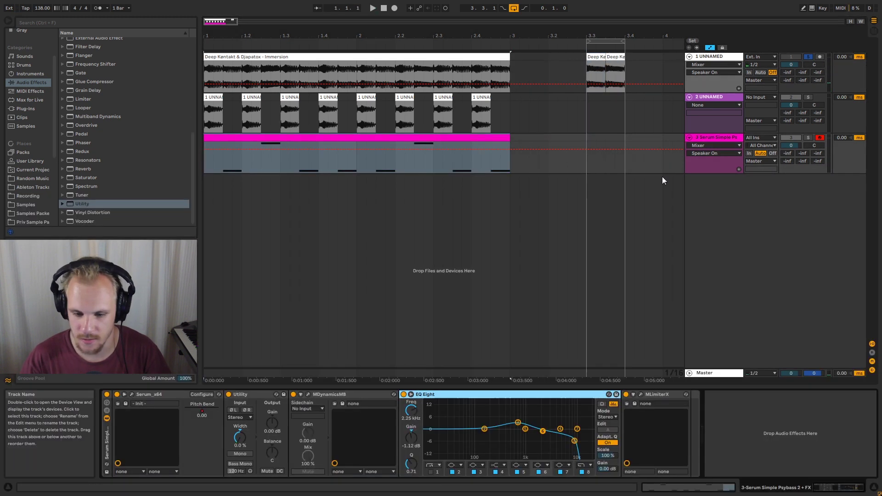
pyautogui.click(205, 411)
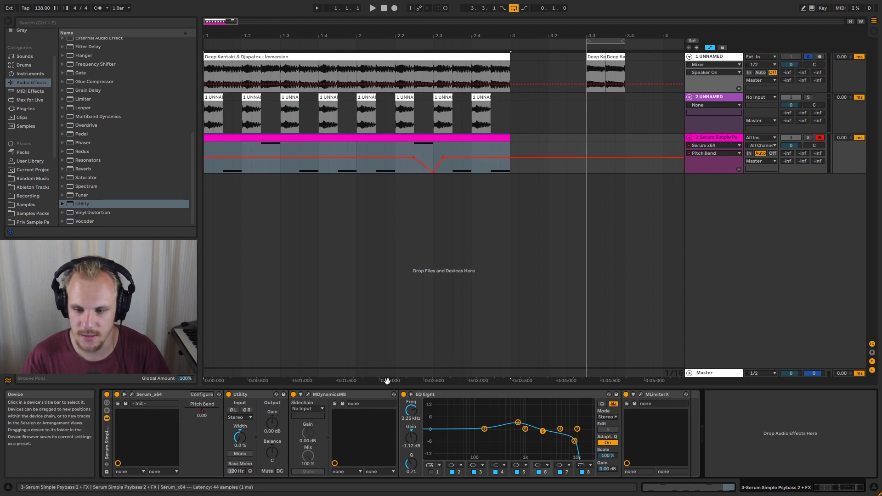
pyautogui.moveTo(413, 156); pyautogui.dragTo(452, 147)
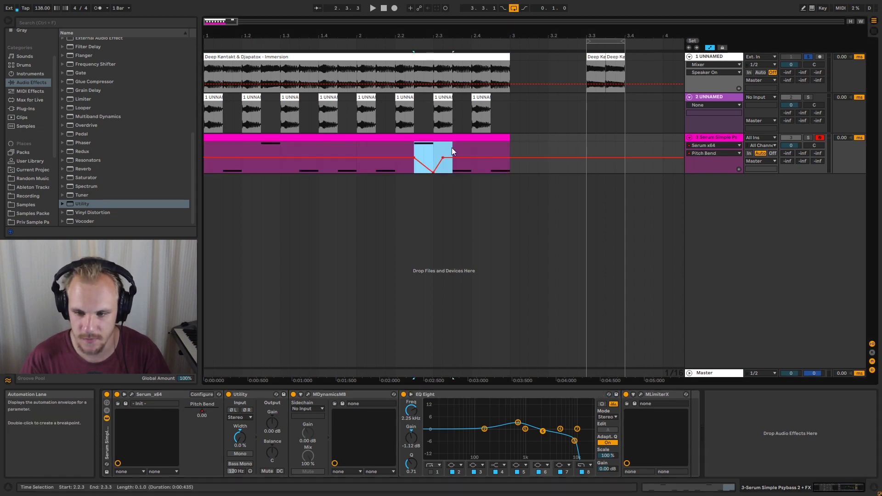
pyautogui.click(416, 148)
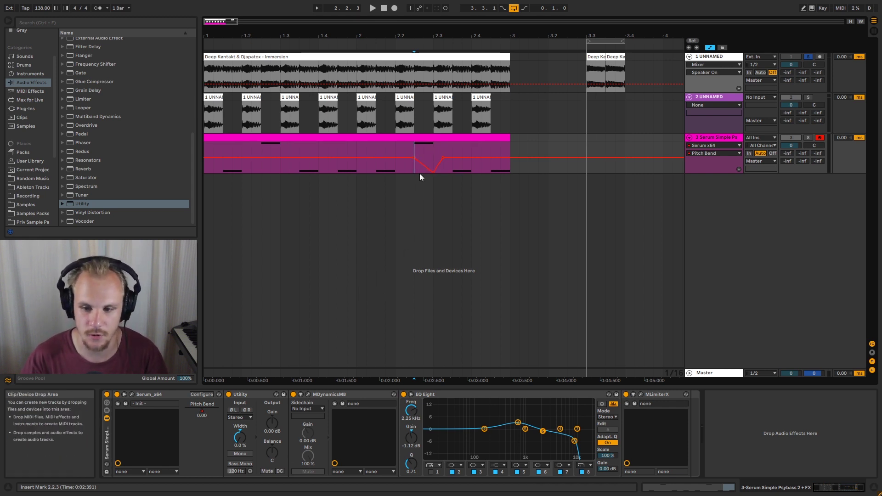
# Try curving the falling pitch bend ramp between 2.2.3 and 2.3.1
pyautogui.moveTo(423, 168); pyautogui.dragTo(425, 226)
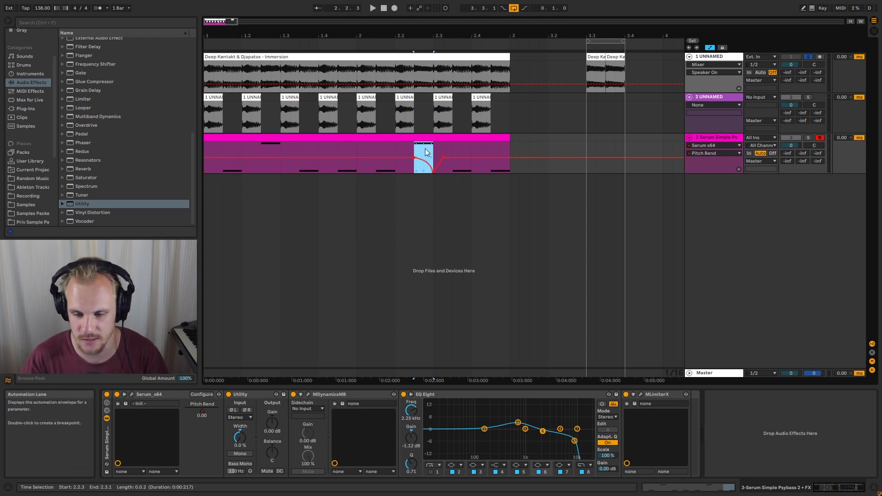
pyautogui.click(434, 171)
pyautogui.moveTo(434, 160); pyautogui.dragTo(433, 172)
# Solo the bass track and play it from the slide note at 2.2.3
pyautogui.click(407, 148)
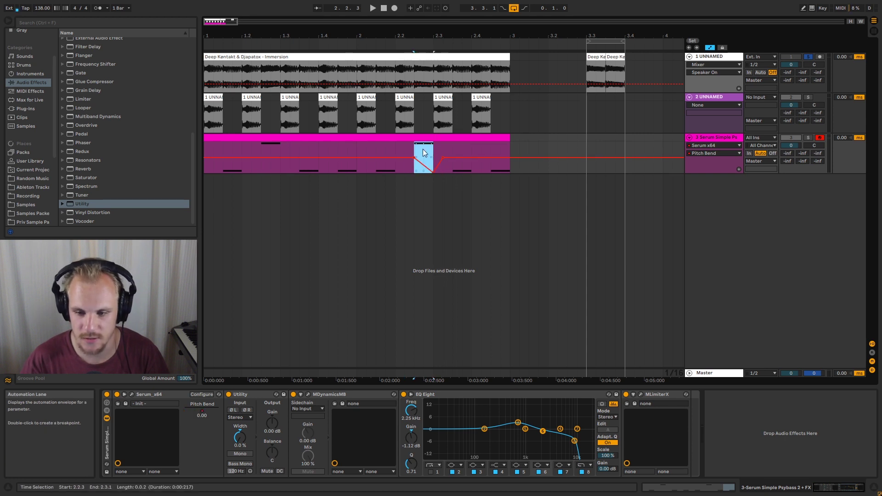
pyautogui.click(808, 137)
pyautogui.press('space')
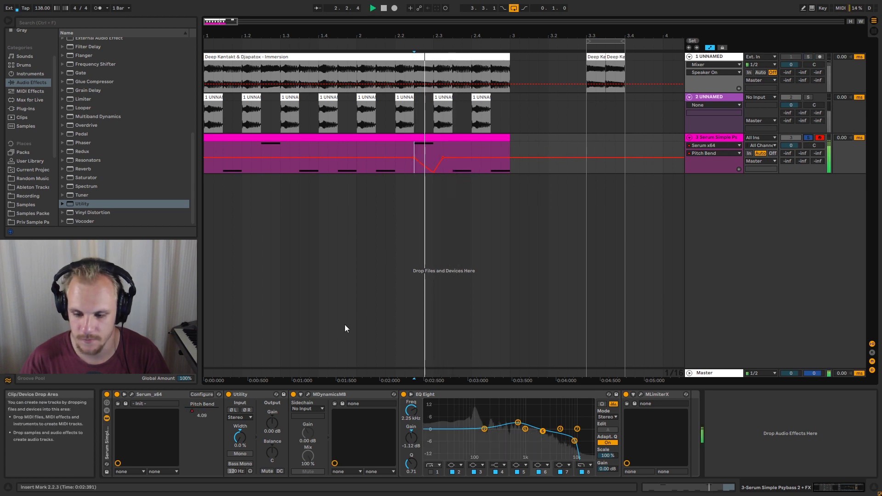
# Open Serum and set its downward pitch bend range to -12 semitones
pyautogui.click(133, 394)
pyautogui.click(294, 377)
pyautogui.click(294, 377)
pyautogui.click(294, 377)
pyautogui.click(294, 377)
pyautogui.click(294, 376)
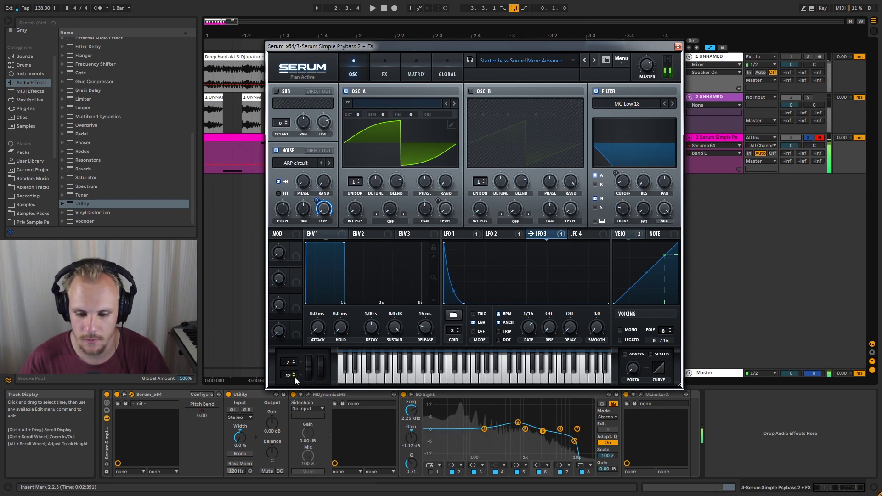
# Set Serum's downward pitch bend range to -5 semitones and audition the slide repeatedly
pyautogui.click(296, 373)
pyautogui.click(295, 373)
pyautogui.click(295, 373)
pyautogui.click(295, 374)
pyautogui.click(295, 373)
pyautogui.press('space')
pyautogui.click(295, 374)
pyautogui.click(295, 373)
pyautogui.press('space')
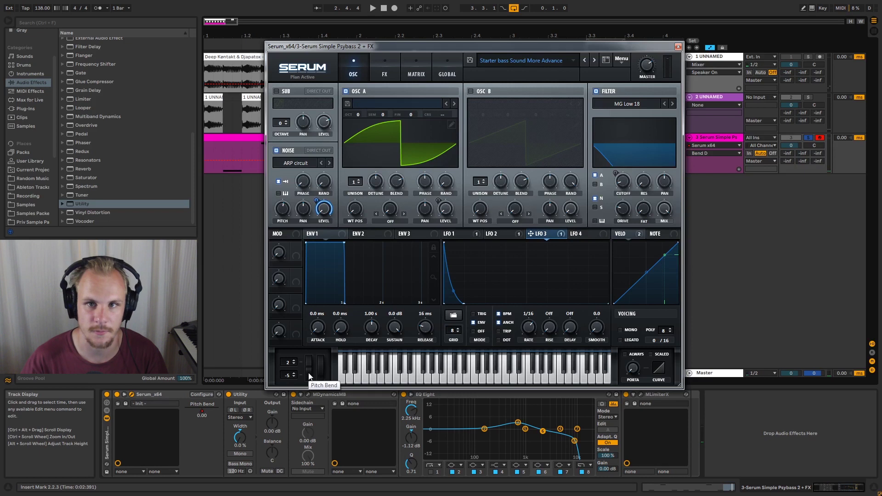
pyautogui.press('space')
pyautogui.press('space')
pyautogui.press('space')
pyautogui.press('space')
# Set Serum's downward pitch bend range to -7 semitones, audition the slide, and close the synth window
pyautogui.click(294, 376)
pyautogui.click(294, 376)
pyautogui.press('space')
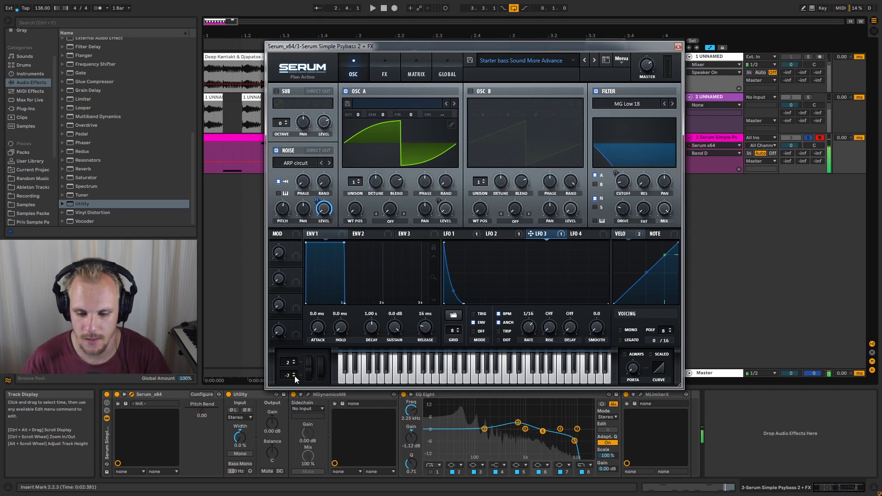
pyautogui.press('space')
pyautogui.click(678, 47)
# Replay the soloed bass several times from the slide note at 2.2.3
pyautogui.click(415, 146)
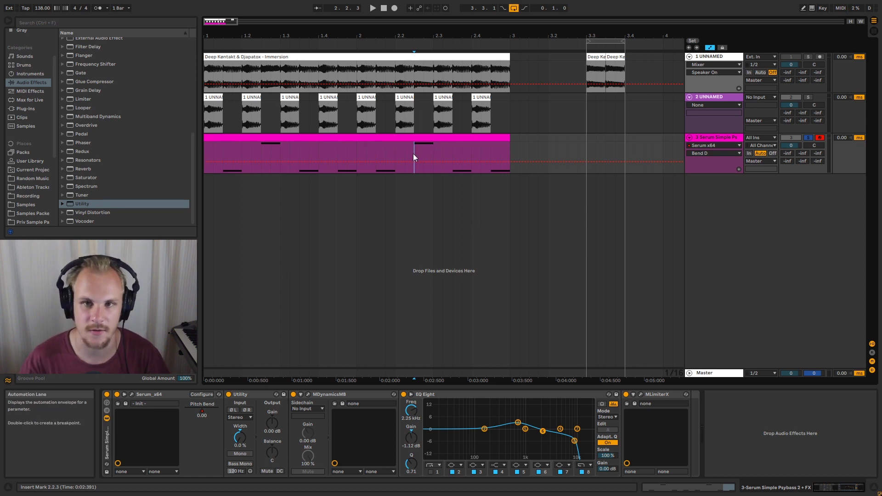
pyautogui.press('space')
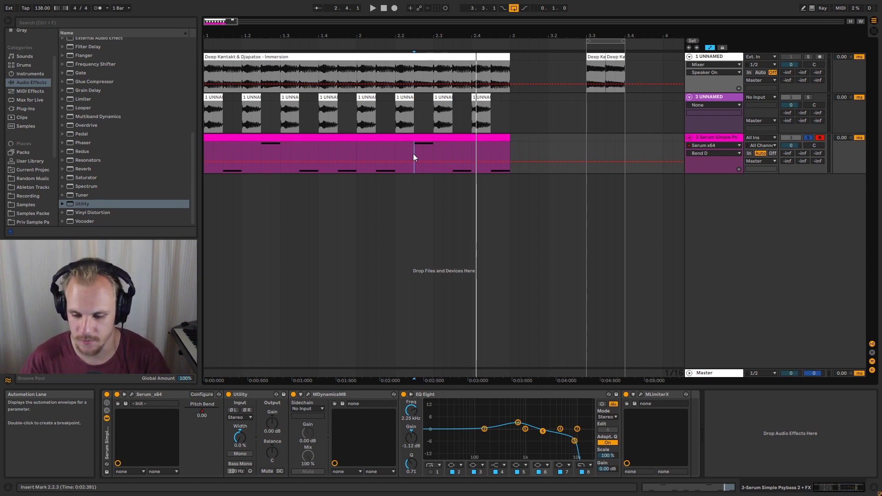
pyautogui.press('space')
pyautogui.press('space')
pyautogui.press('space')
pyautogui.press('space')
# Add a default EQ Eight after MLimiterX at the end of the bass chain and expand its frequency display
pyautogui.moveTo(428, 31); pyautogui.dragTo(428, 54)
pyautogui.click(719, 138)
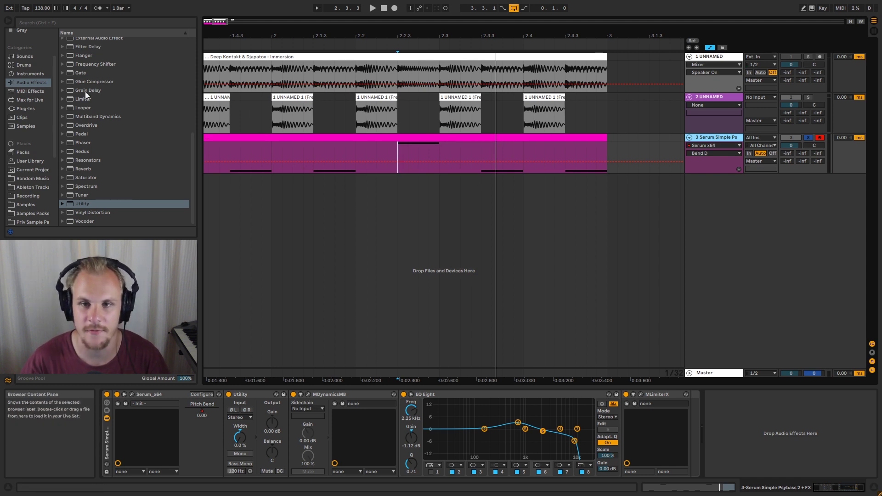
pyautogui.scroll(5, 90, 112)
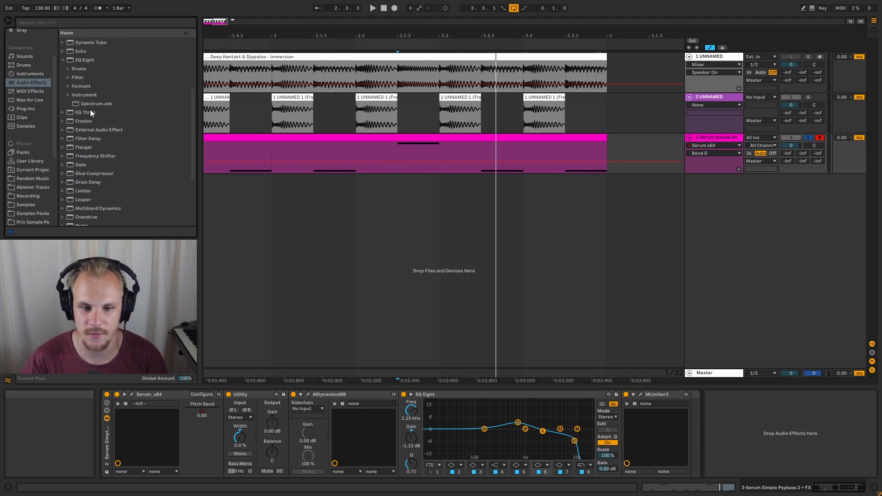
pyautogui.moveTo(81, 60); pyautogui.dragTo(720, 449)
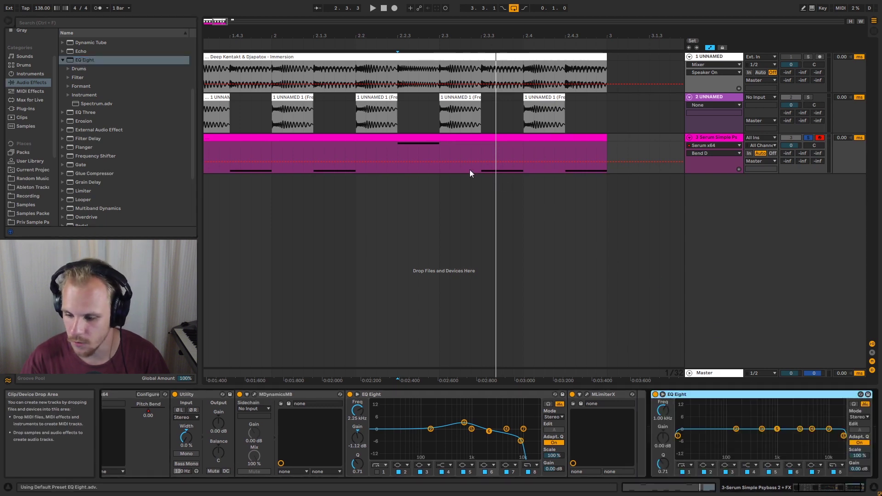
pyautogui.click(664, 395)
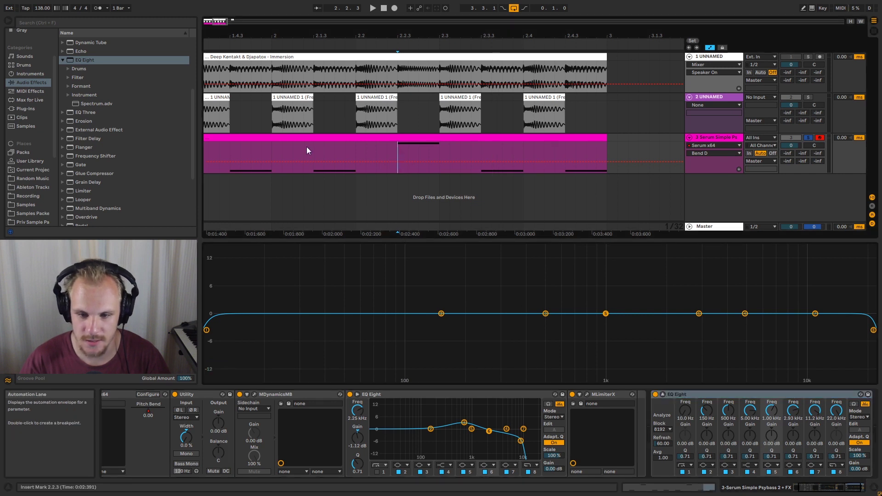
# Play the bass from the low note at 2.1.3 and examine the slide's peak in the expanded spectrum
pyautogui.moveTo(307, 149); pyautogui.dragTo(356, 153)
pyautogui.press('space')
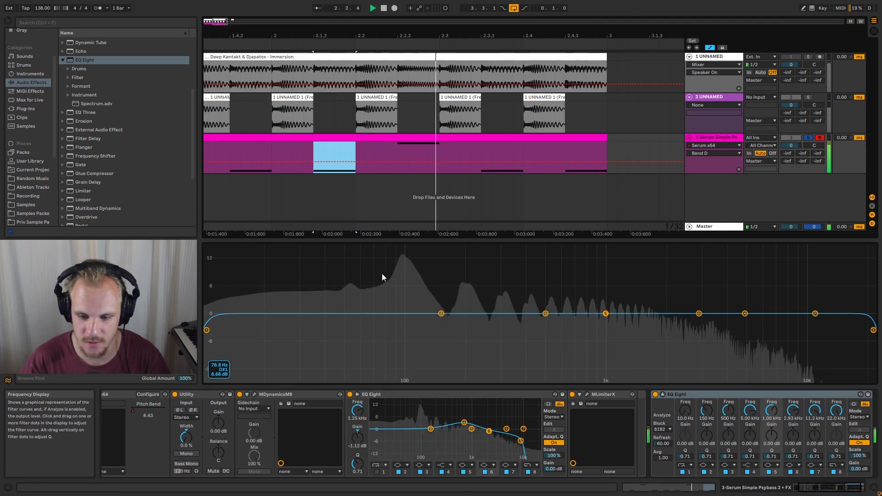
pyautogui.press('space')
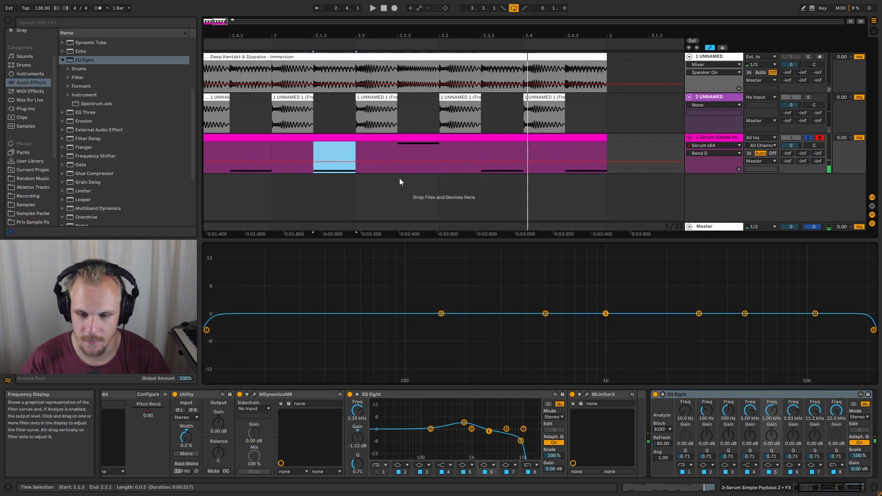
# Play the bass from the higher note at 1.2.3 and examine its fundamental in the spectrum
pyautogui.moveTo(308, 36); pyautogui.dragTo(318, 20)
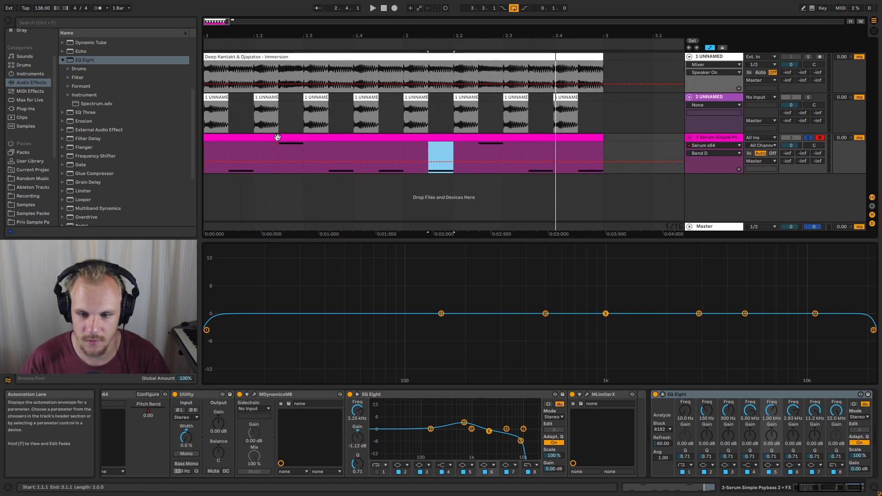
pyautogui.click(284, 158)
pyautogui.press('space')
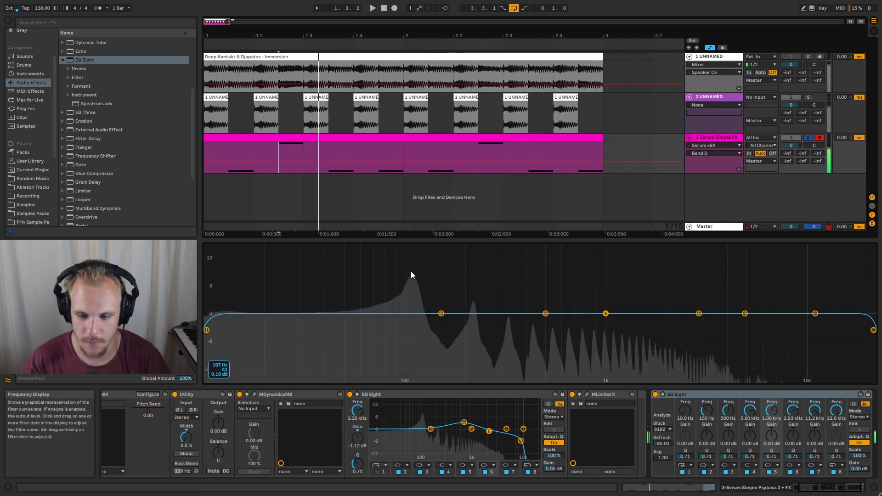
# Stop playback and boost band 3 of the last EQ Eight by 2.89 dB at 78.6 Hz, with the playback start at 2.2.3
pyautogui.press('space')
pyautogui.moveTo(546, 314); pyautogui.dragTo(389, 301)
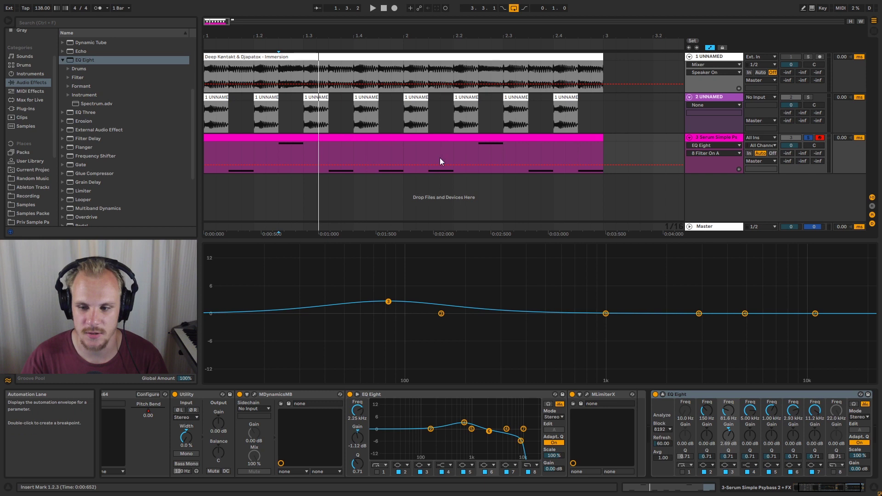
pyautogui.click(479, 158)
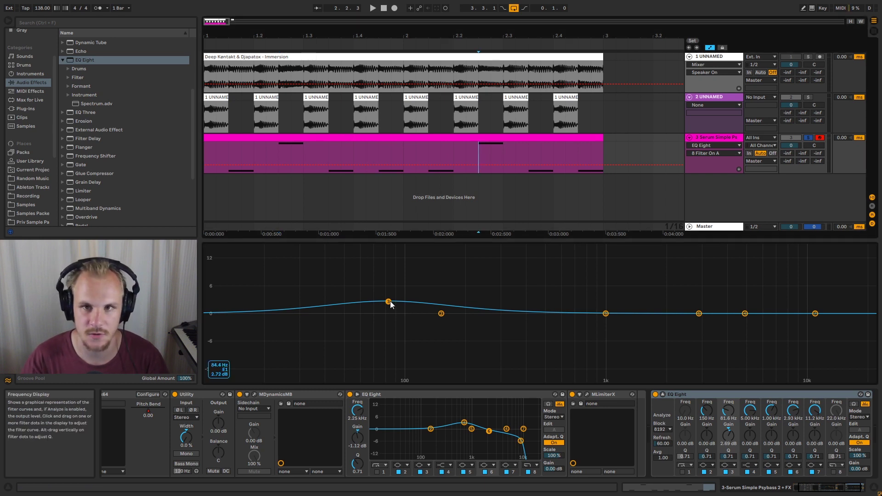
pyautogui.moveTo(388, 302); pyautogui.dragTo(385, 301)
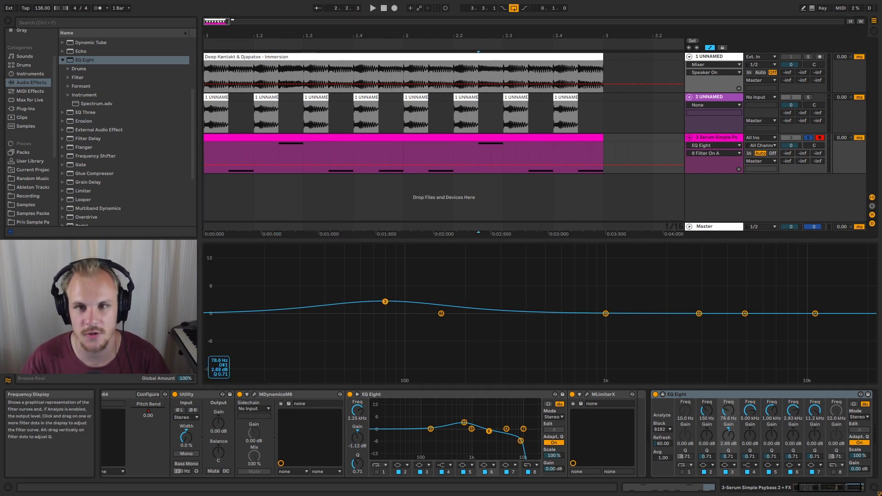
# Replay the slide note from 2.2.3 to judge the wide low-frequency boost
pyautogui.press('space')
pyautogui.press('space')
pyautogui.press('space')
pyautogui.press('space')
pyautogui.press('space')
pyautogui.press('space')
# Sharpen band 3 to 7.66 dB at 76.1 Hz with a Q of 3.02 and audition the bass from bar 2
pyautogui.moveTo(385, 302); pyautogui.dragTo(382, 279)
pyautogui.moveTo(729, 457); pyautogui.dragTo(728, 438)
pyautogui.press('space')
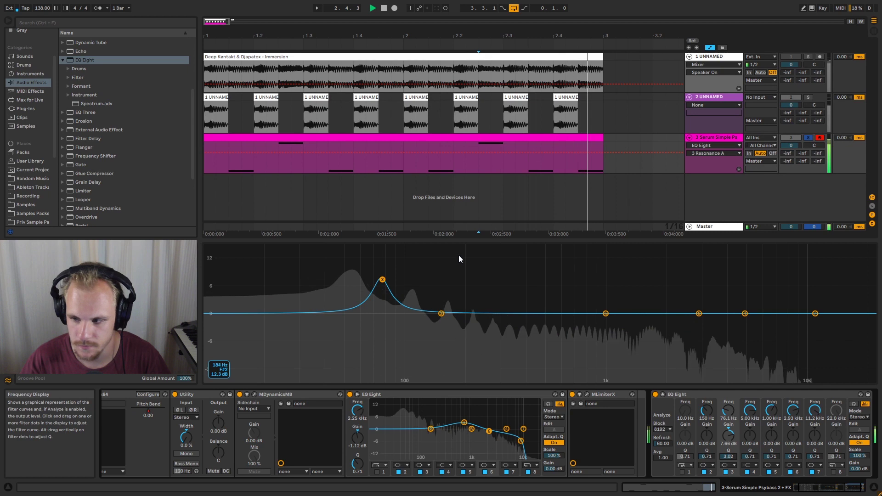
pyautogui.press('space')
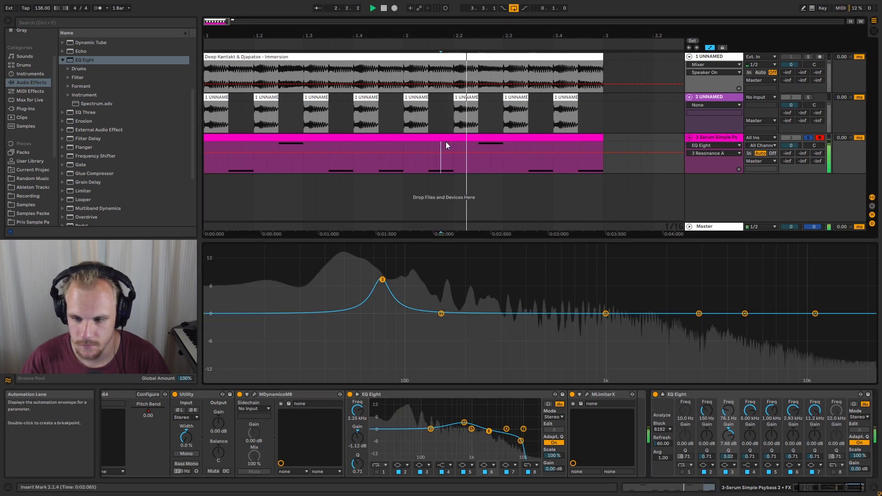
pyautogui.click(419, 145)
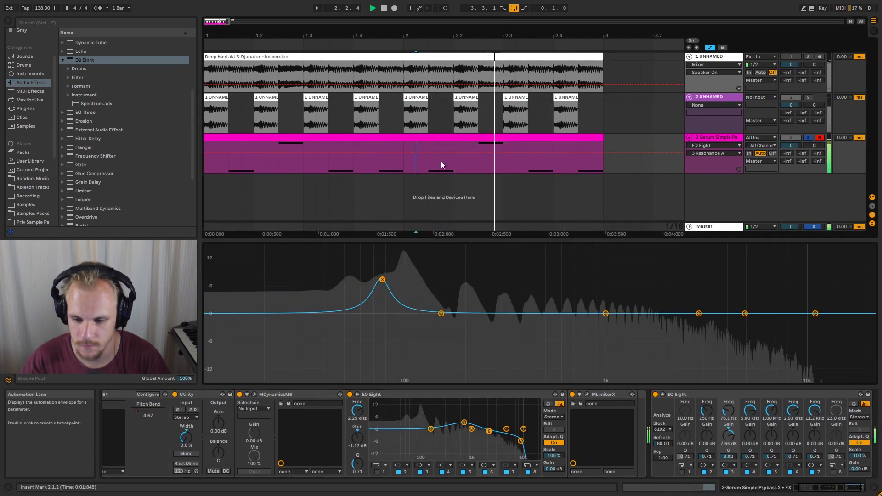
pyautogui.press('space')
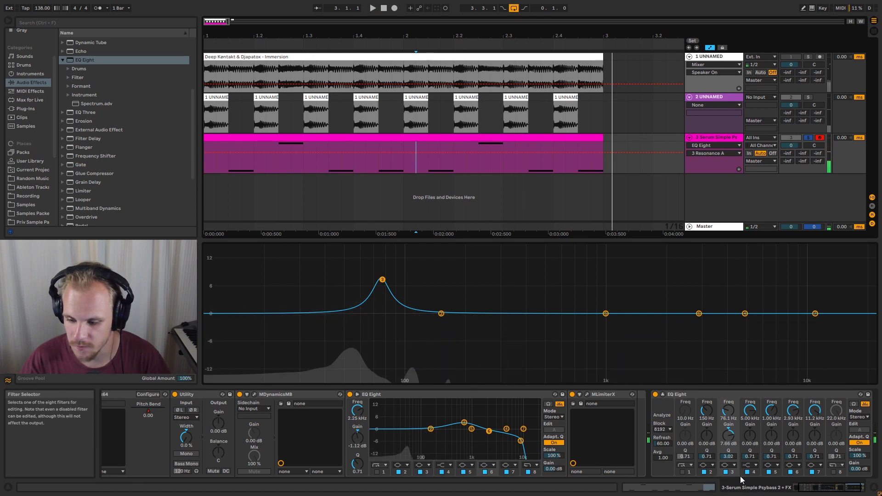
# Turn off band 3 and delete the last EQ Eight from the bass chain
pyautogui.click(729, 473)
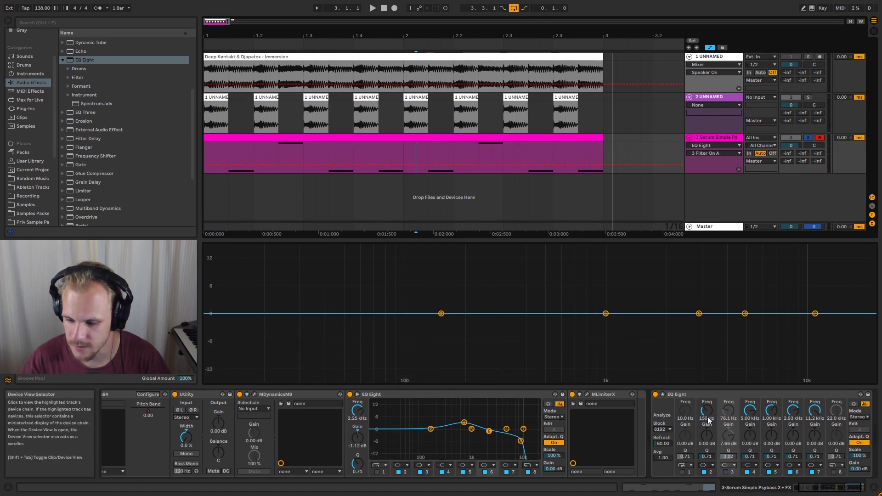
pyautogui.click(681, 395)
pyautogui.press('Delete')
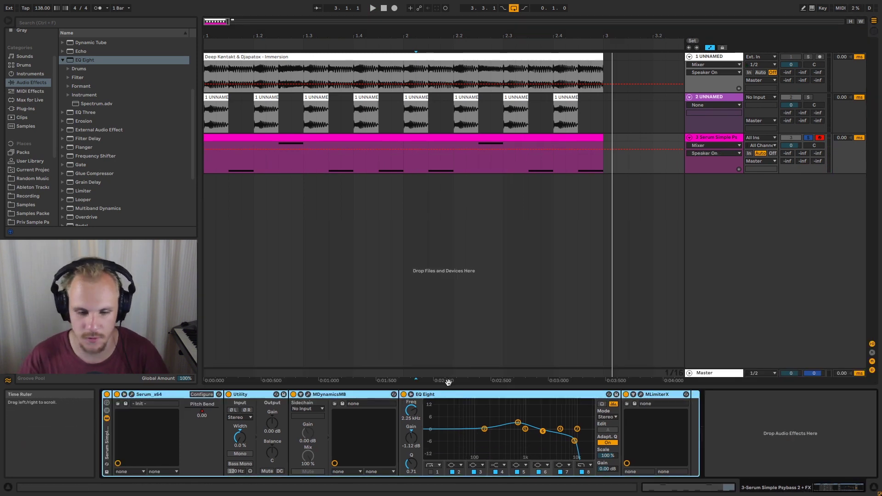
# Add a Utility at the end of the bass chain and place gain automation points at the slide note's start and end, 2.2.3 and 2.3.1
pyautogui.scroll(-4, 95, 173)
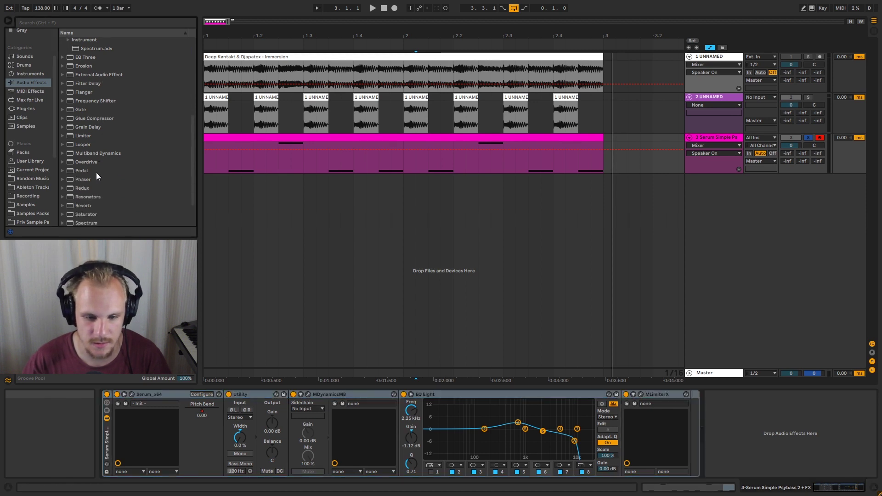
pyautogui.moveTo(81, 204); pyautogui.dragTo(704, 409)
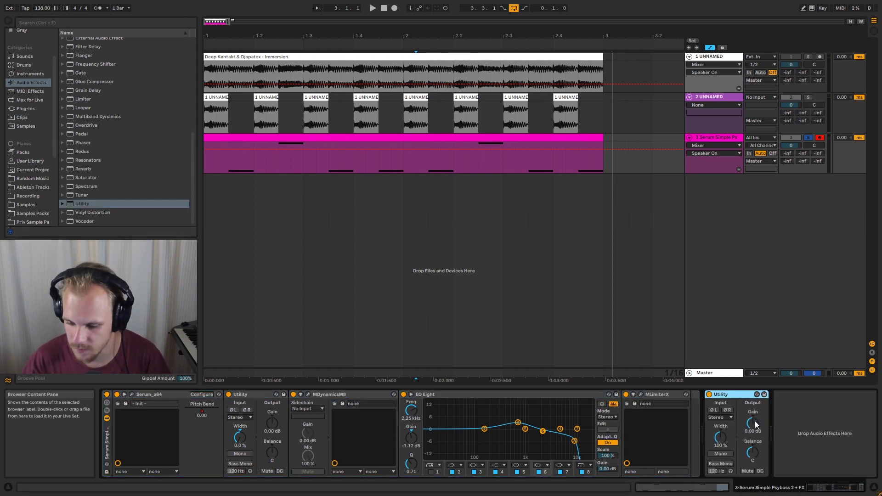
pyautogui.click(749, 423)
pyautogui.click(479, 158)
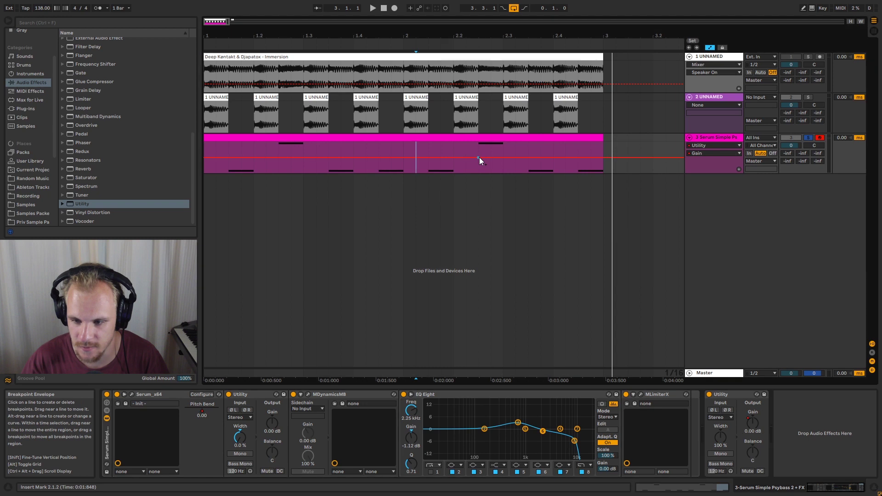
pyautogui.click(503, 158)
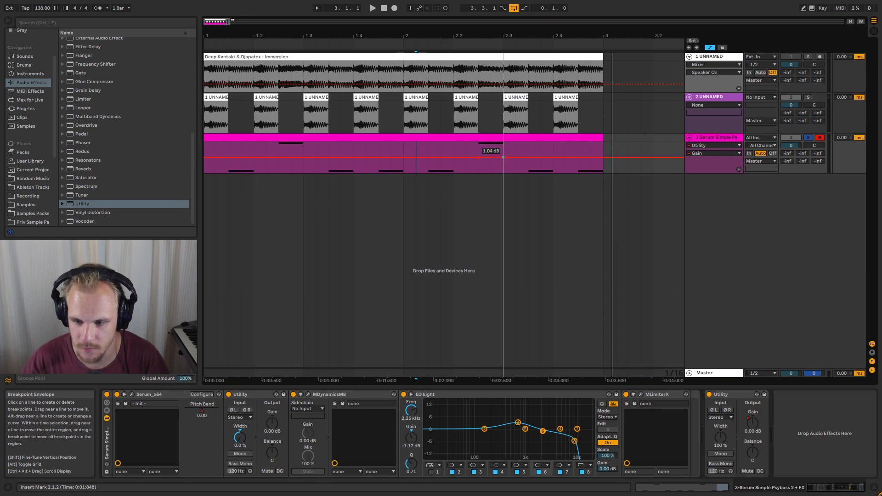
# Play the bass from just before the slide note, comparing it with the new Utility off and on
pyautogui.click(473, 151)
pyautogui.press('space')
pyautogui.click(446, 148)
pyautogui.press('space')
pyautogui.press('space')
pyautogui.press('space')
pyautogui.click(709, 394)
pyautogui.press('space')
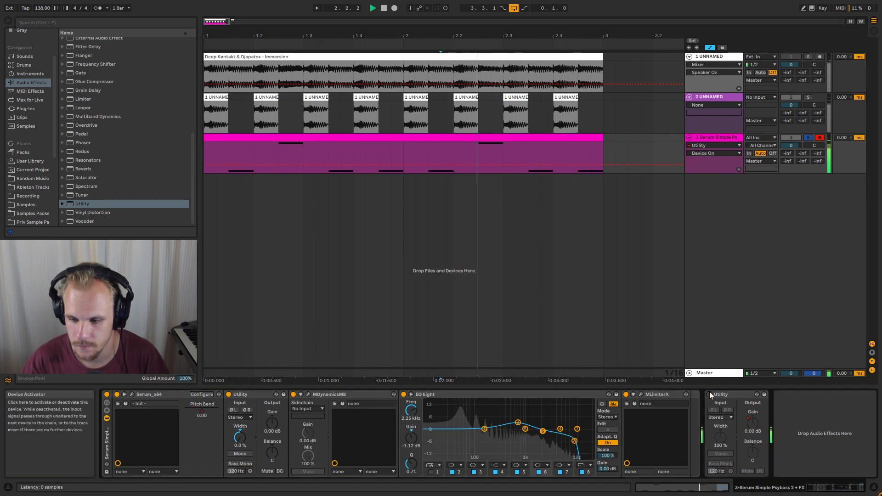
pyautogui.press('space')
pyautogui.press('space')
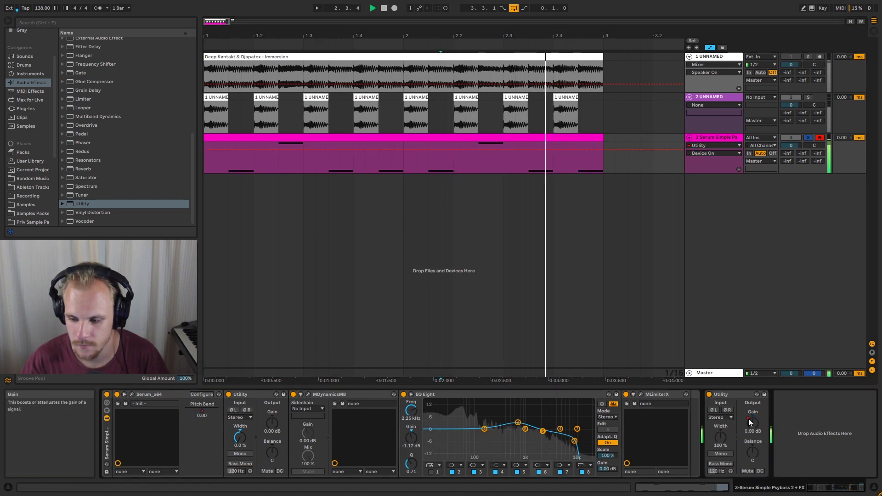
# Raise the Utility gain automation point at 2.3.1 to about 7.3 dB, forming a ramp across the slide note
pyautogui.click(751, 423)
pyautogui.press('space')
pyautogui.moveTo(503, 156); pyautogui.dragTo(504, 154)
# Loop the beat from 2.2.1 to 2.3.1 and compare the soloed bass with the last Utility on and off
pyautogui.click(452, 148)
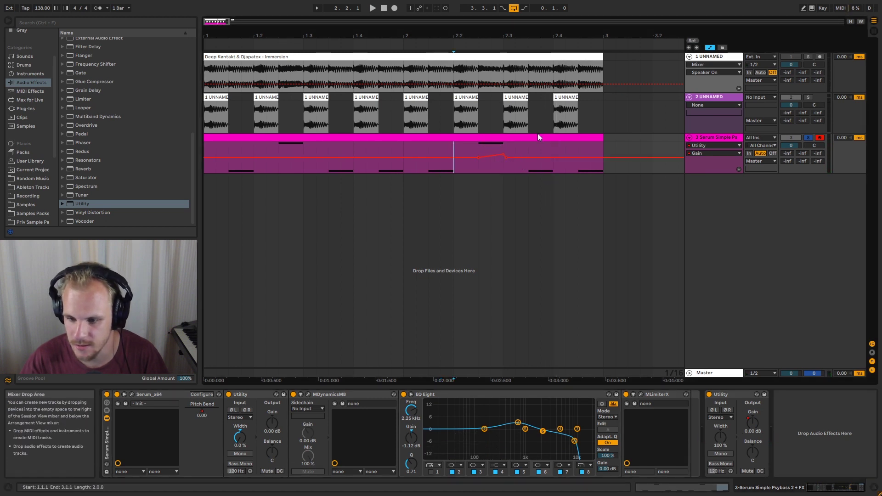
pyautogui.keyDown('shift'); pyautogui.click(505, 144); pyautogui.keyUp('shift')
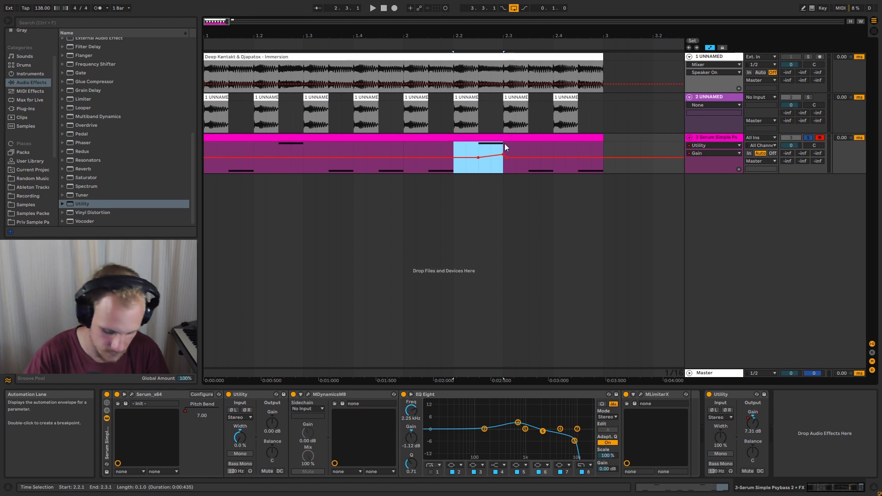
pyautogui.hotkey('ctrl', 'l')
pyautogui.press('space')
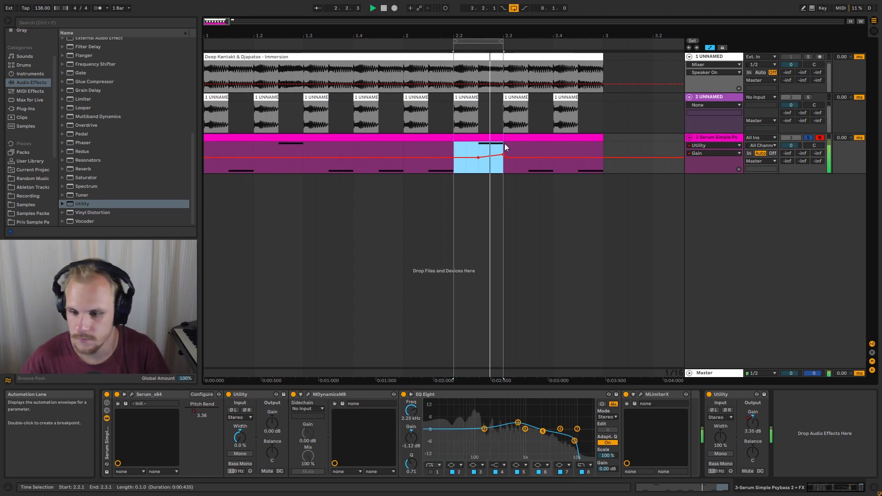
pyautogui.click(710, 395)
pyautogui.click(710, 395)
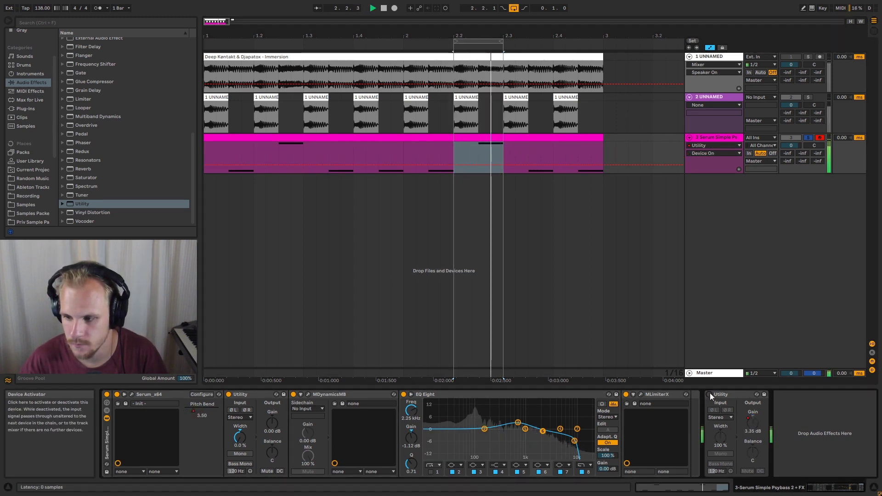
# Unsolo the bass, compare the gain ramp alongside track 2, stop playback and leave the last Utility switched off
pyautogui.click(808, 138)
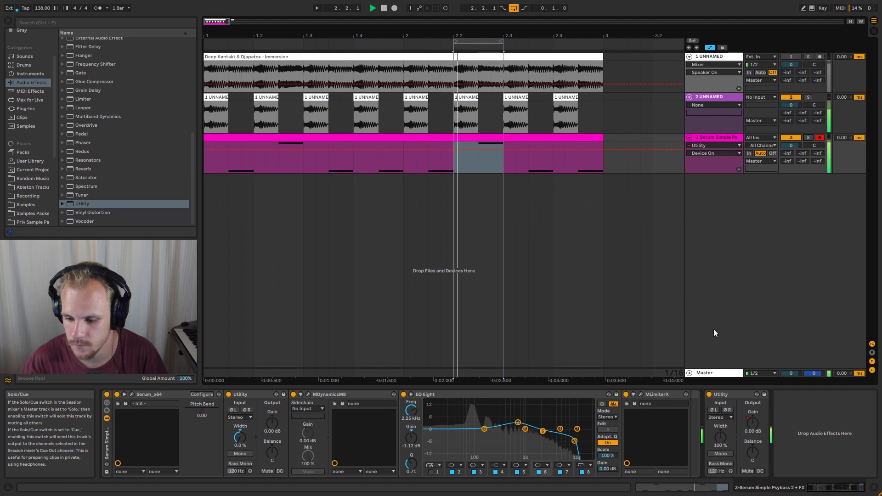
pyautogui.click(709, 395)
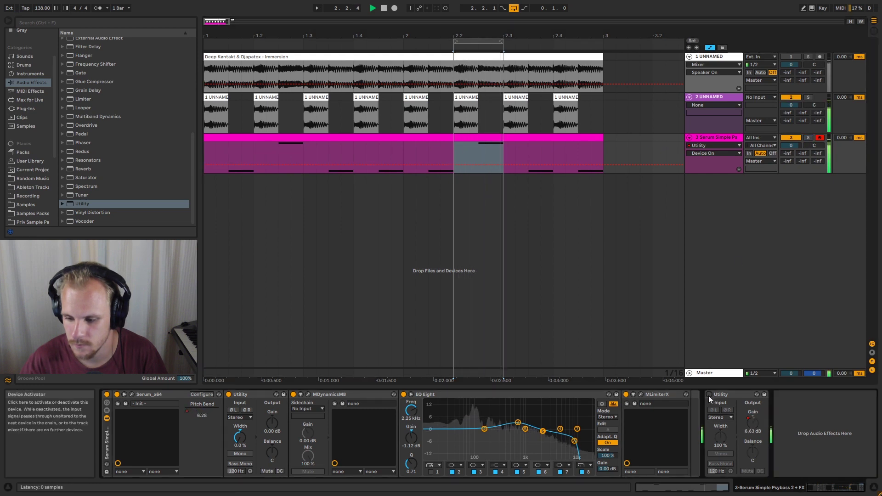
pyautogui.click(710, 395)
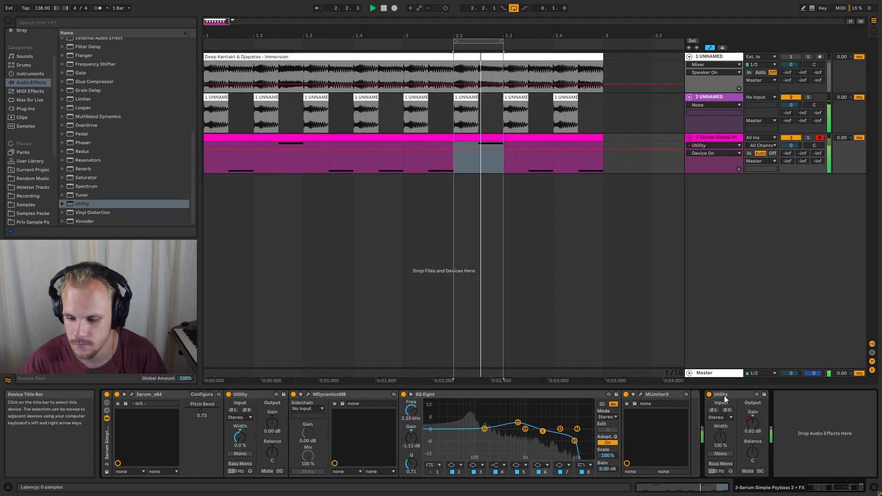
pyautogui.press('space')
pyautogui.click(710, 396)
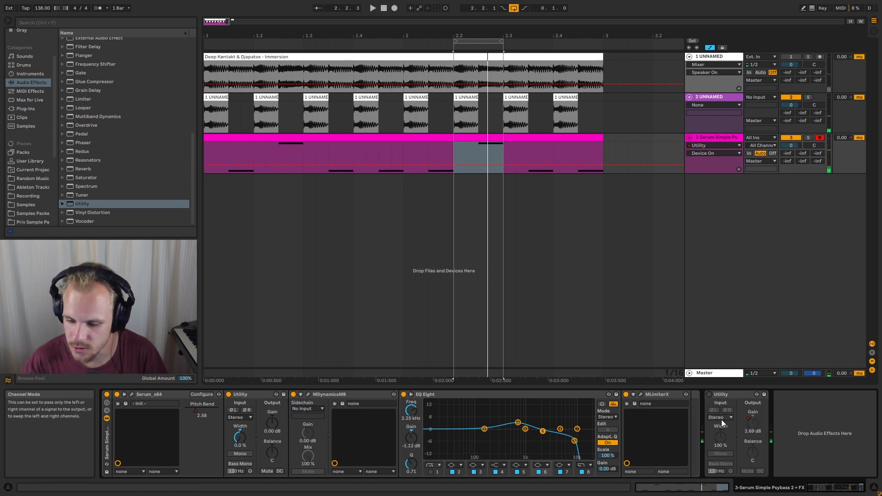
pyautogui.click(734, 397)
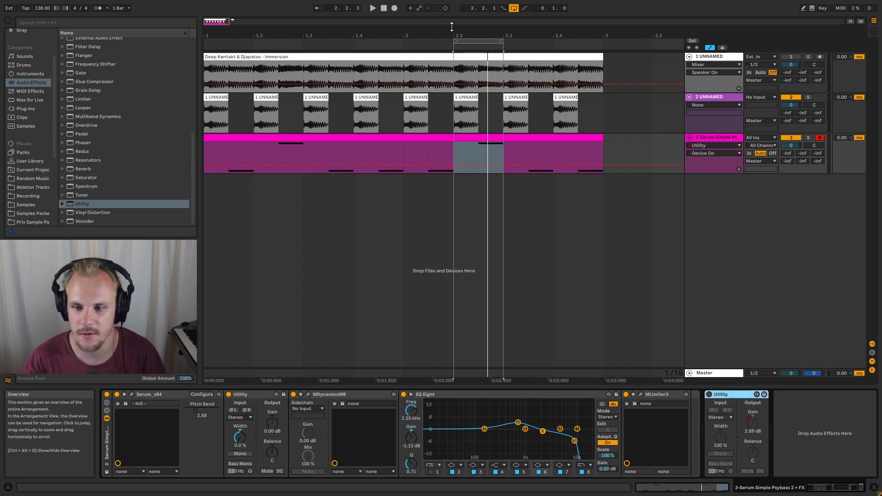
# Extend the loop to the full two bars from 1.1.1 to 3.1.1
pyautogui.moveTo(459, 35); pyautogui.dragTo(460, 17)
pyautogui.moveTo(345, 41); pyautogui.dragTo(205, 43)
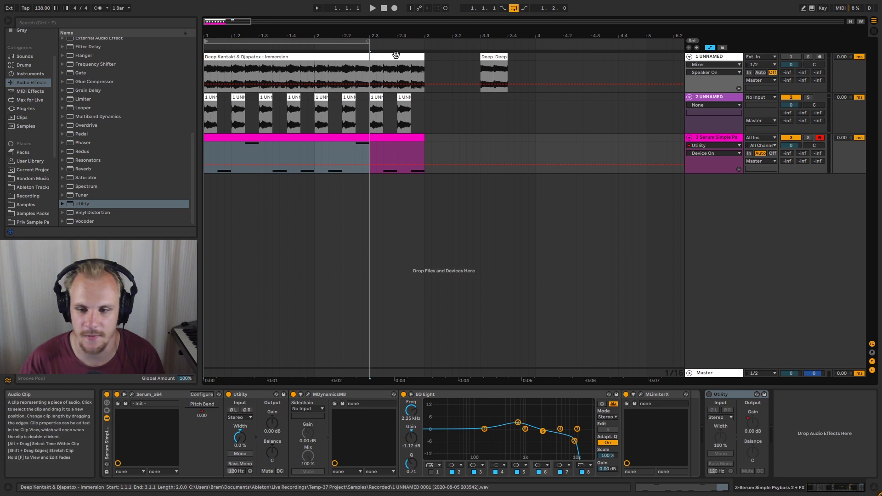
pyautogui.moveTo(372, 44); pyautogui.dragTo(418, 50)
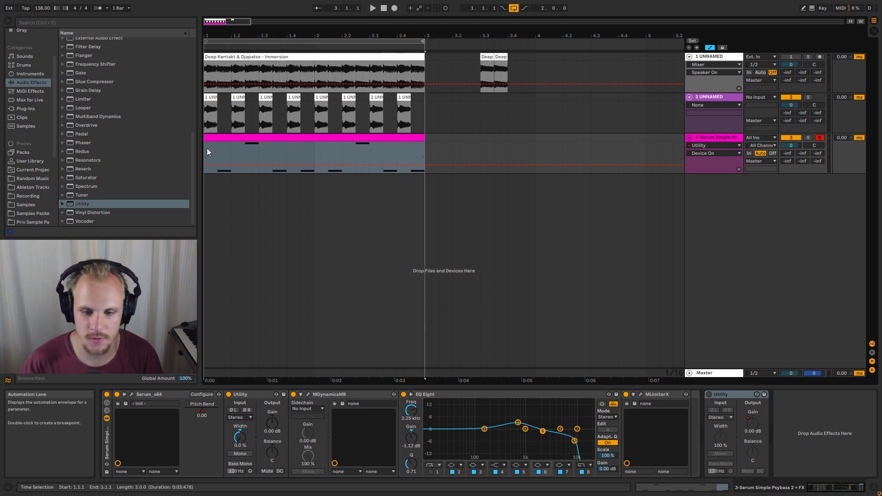
# Group track 2 and the Serum bass track
pyautogui.rightClick(719, 203)
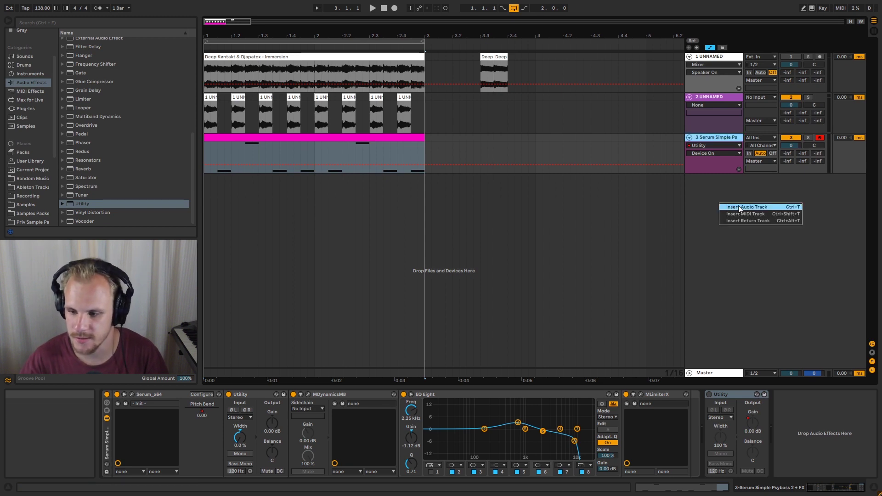
pyautogui.click(696, 195)
pyautogui.click(723, 98)
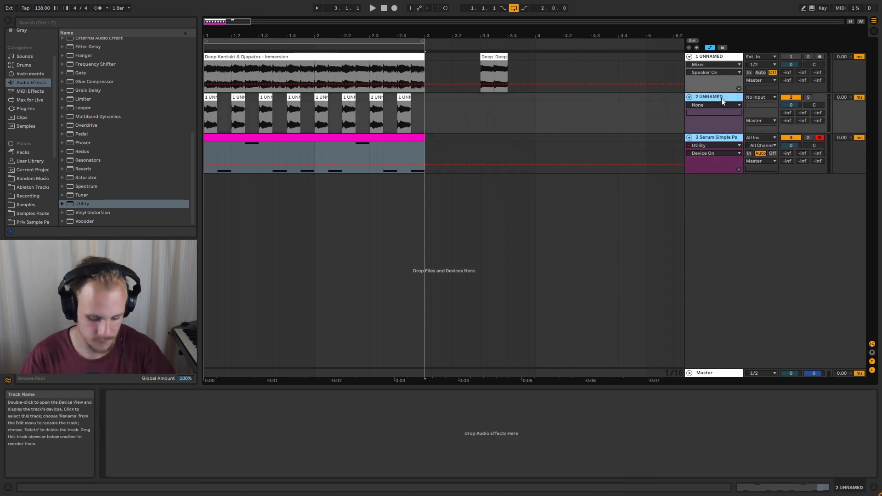
pyautogui.hotkey('ctrl', 'g')
# Load the Signalizer x64 VST effect onto the new group track
pyautogui.click(28, 108)
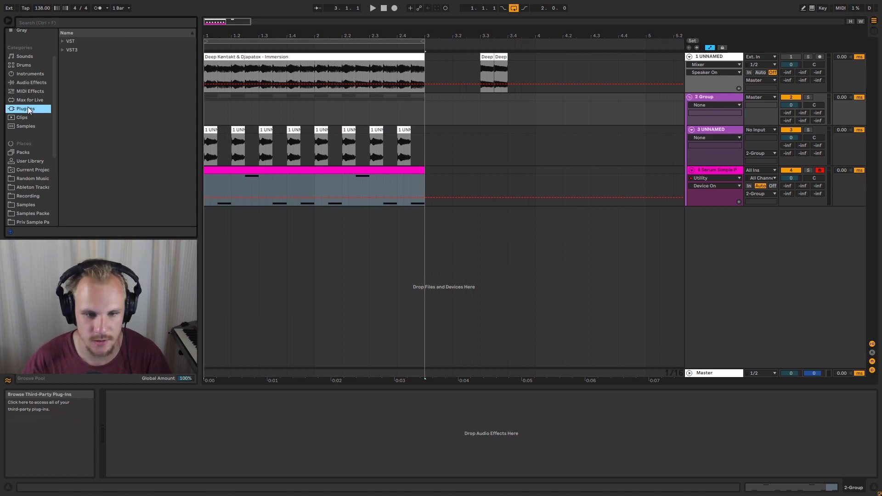
pyautogui.click(63, 41)
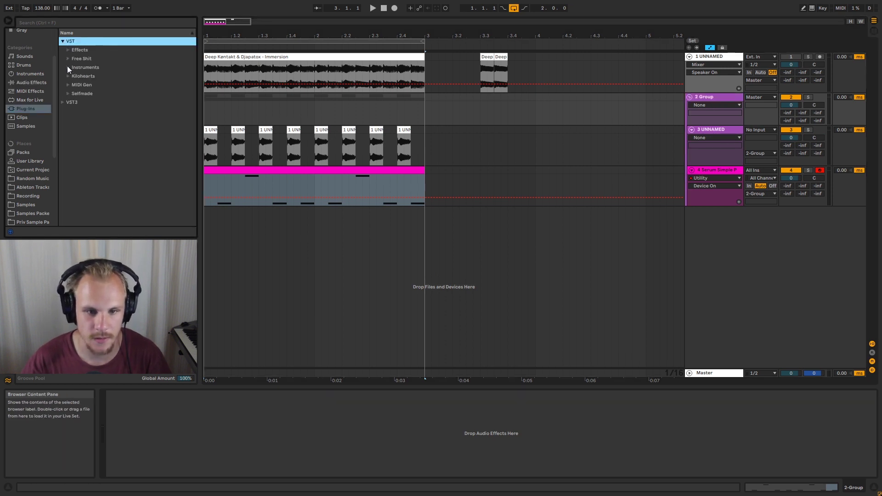
pyautogui.click(68, 50)
pyautogui.click(81, 149)
pyautogui.click(106, 155)
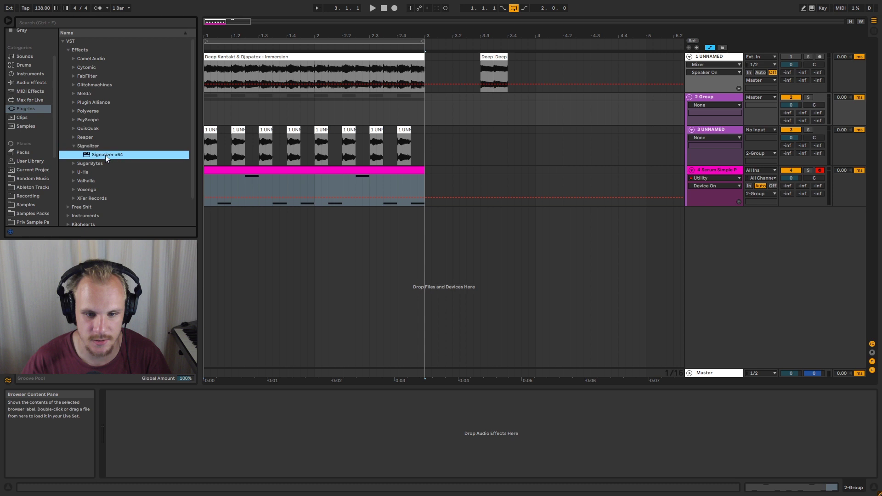
pyautogui.moveTo(281, 110); pyautogui.dragTo(282, 112)
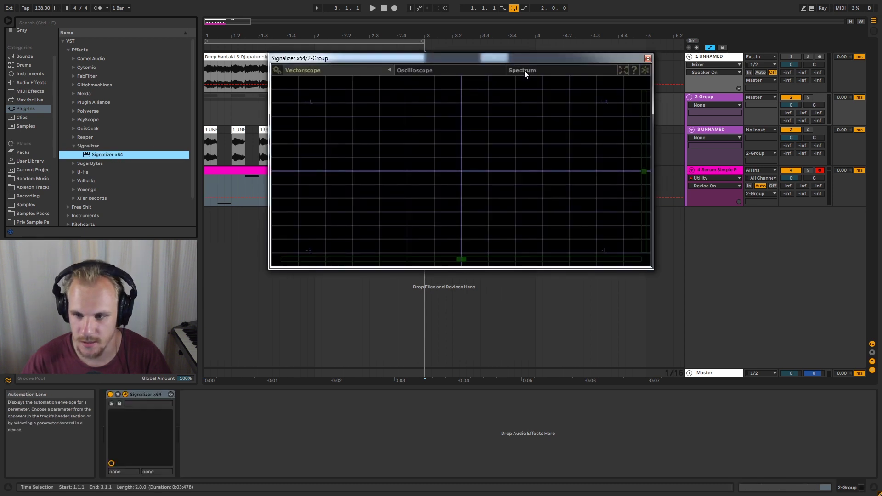
# Switch Signalizer to its oscilloscope and play the two-bar loop to examine the group's waveform
pyautogui.click(415, 70)
pyautogui.press('space')
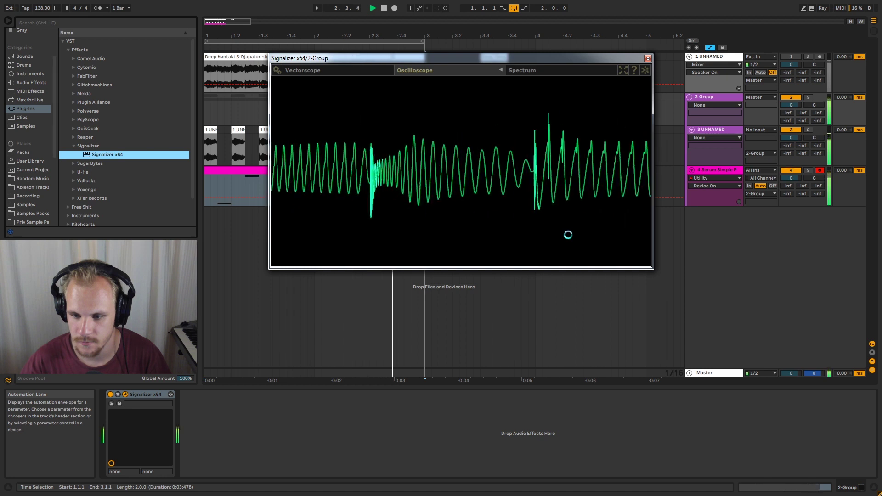
pyautogui.press('space')
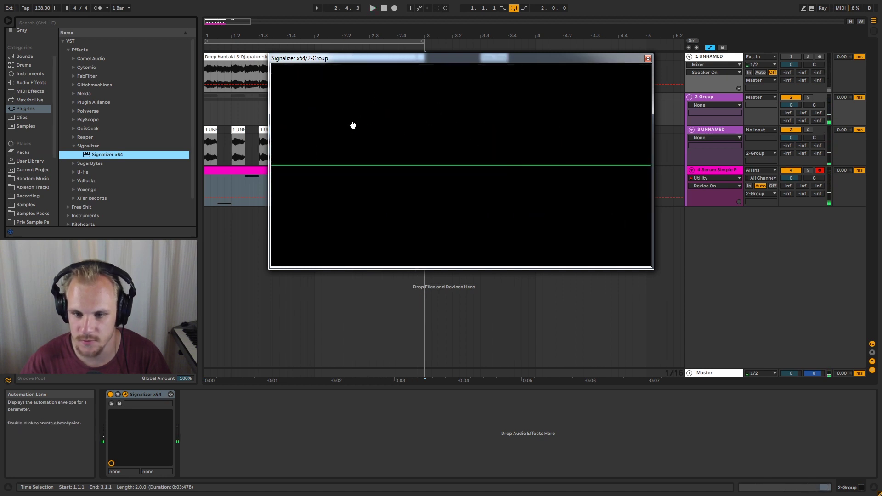
# Load the MSR_Oscilloscope preset into Signalizer's oscilloscope
pyautogui.moveTo(303, 73)
pyautogui.click(501, 70)
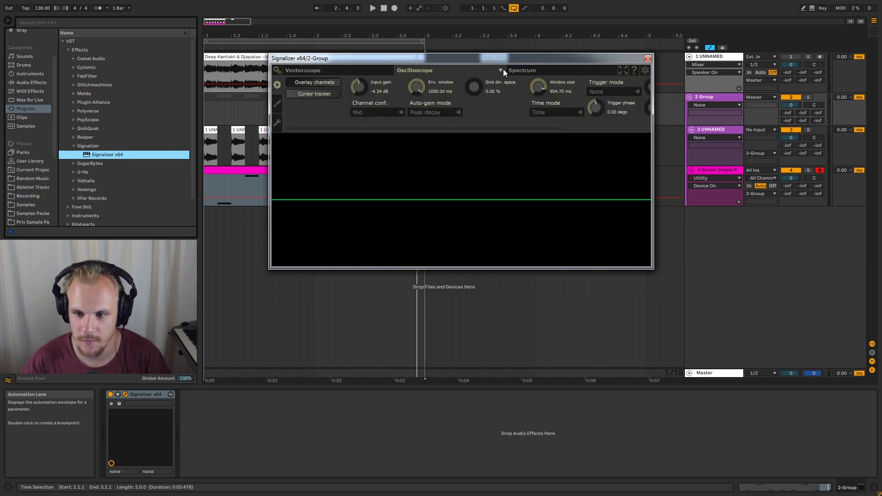
pyautogui.click(277, 105)
pyautogui.click(336, 91)
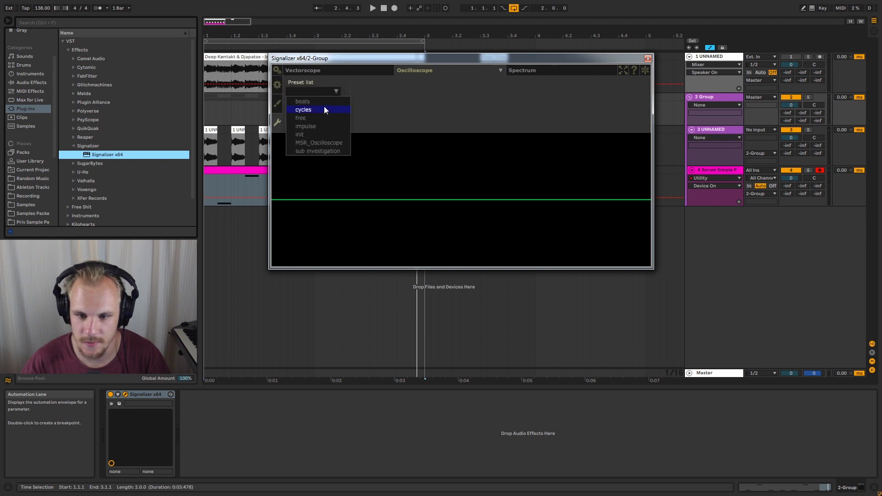
pyautogui.click(335, 144)
# Widen the Signalizer window and place it over the lower part of the arrangement so the track clips stay uncovered
pyautogui.moveTo(422, 59); pyautogui.dragTo(505, 56)
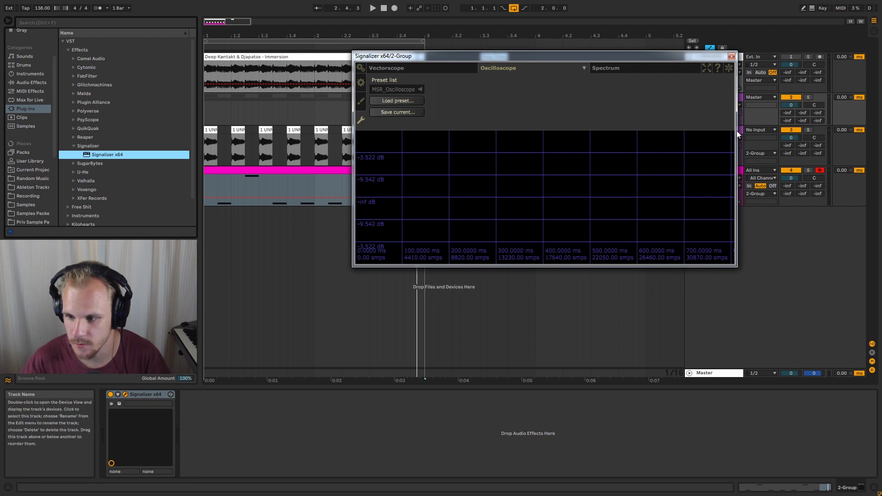
pyautogui.moveTo(602, 56); pyautogui.dragTo(446, 48)
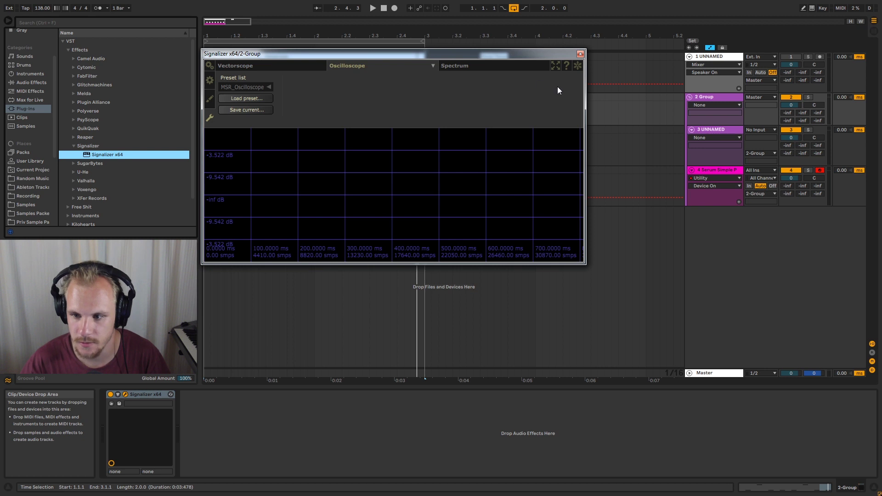
pyautogui.moveTo(580, 260); pyautogui.dragTo(835, 265)
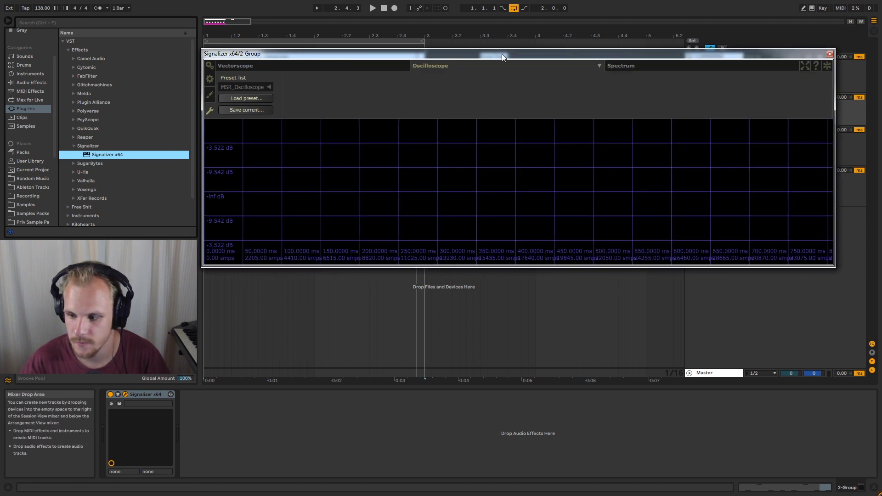
pyautogui.moveTo(417, 53); pyautogui.dragTo(458, 198)
# Set the oscilloscope's envelope window to 824.78 ms and its window size to 1000 ms while the loop plays
pyautogui.click(251, 225)
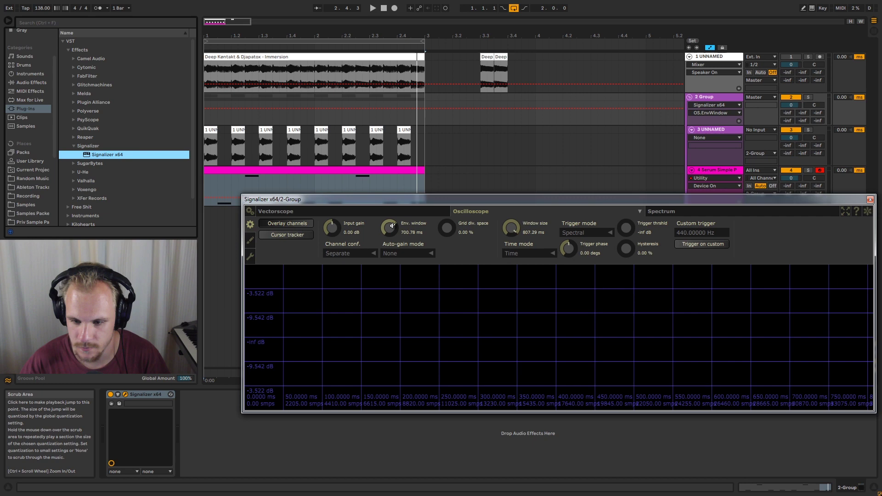
pyautogui.press('space')
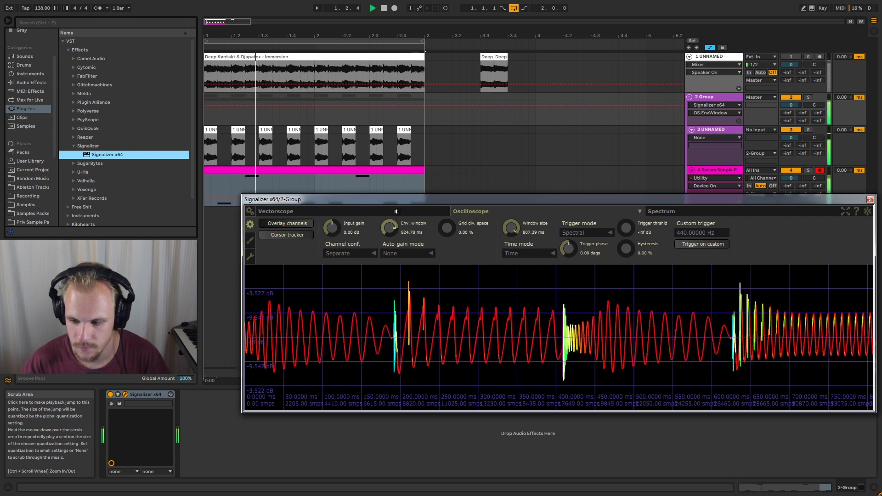
pyautogui.moveTo(508, 228); pyautogui.dragTo(511, 217)
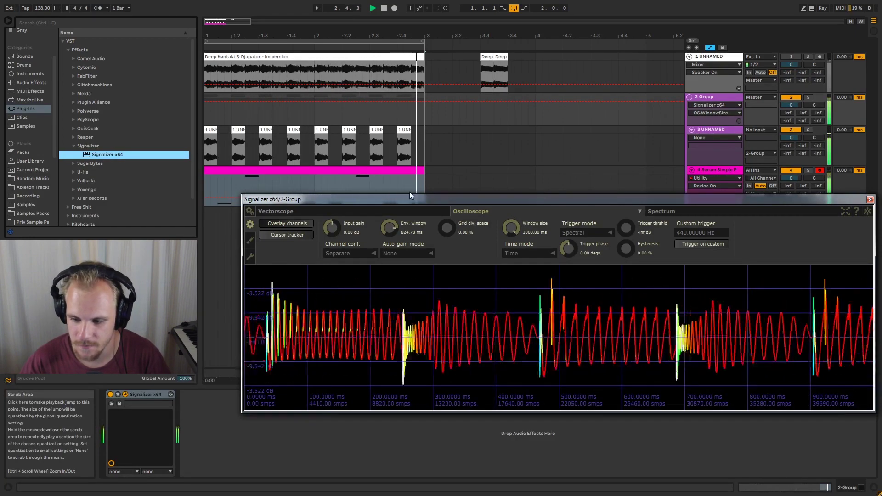
# Loop the high bass note's beat from 2.2.1 to 2.3.1 and play it to examine its level in the oscilloscope
pyautogui.press('space')
pyautogui.moveTo(343, 180); pyautogui.dragTo(368, 178)
pyautogui.hotkey('ctrl', 'l')
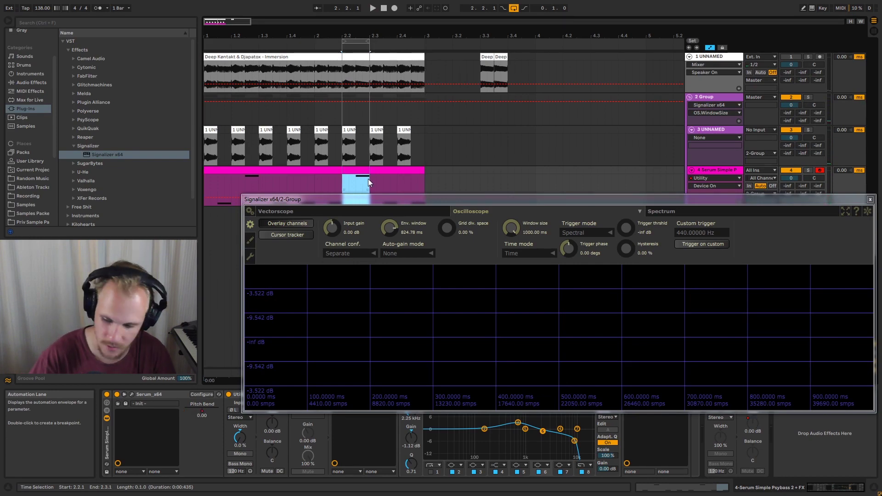
pyautogui.press('space')
pyautogui.moveTo(551, 193); pyautogui.dragTo(548, 132)
pyautogui.press('space')
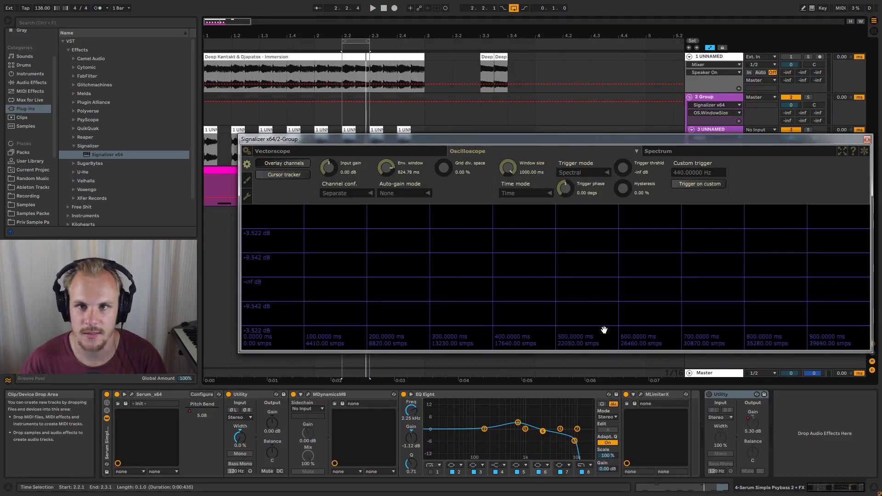
# Turn on the last Utility in the bass chain and replay the looped beat to compare the waveform's level with compensation
pyautogui.click(707, 394)
pyautogui.moveTo(416, 141); pyautogui.dragTo(422, 173)
pyautogui.click(357, 139)
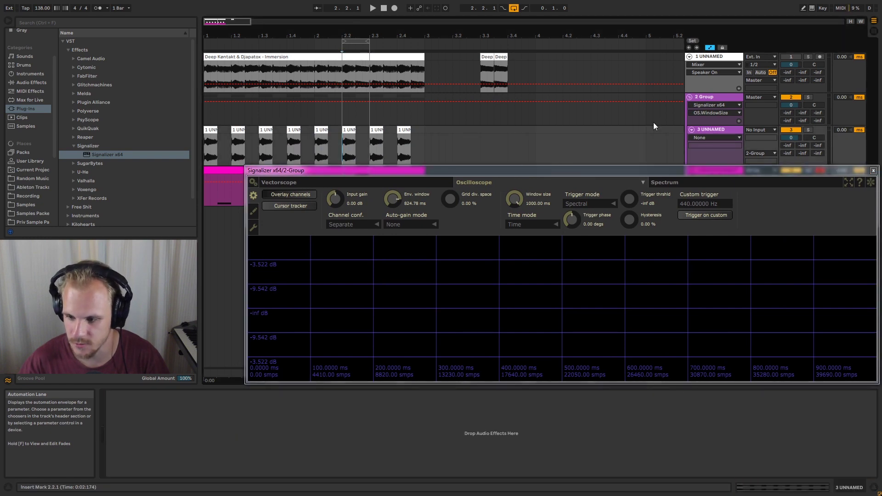
pyautogui.press('space')
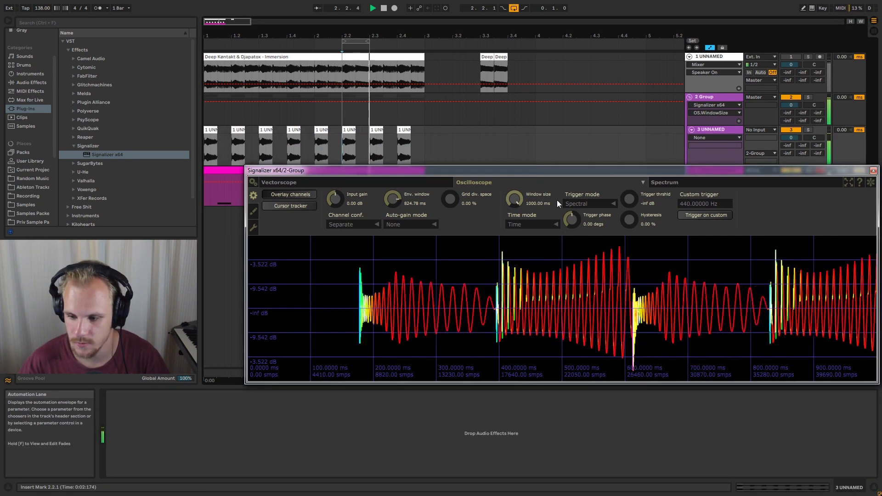
pyautogui.press('space')
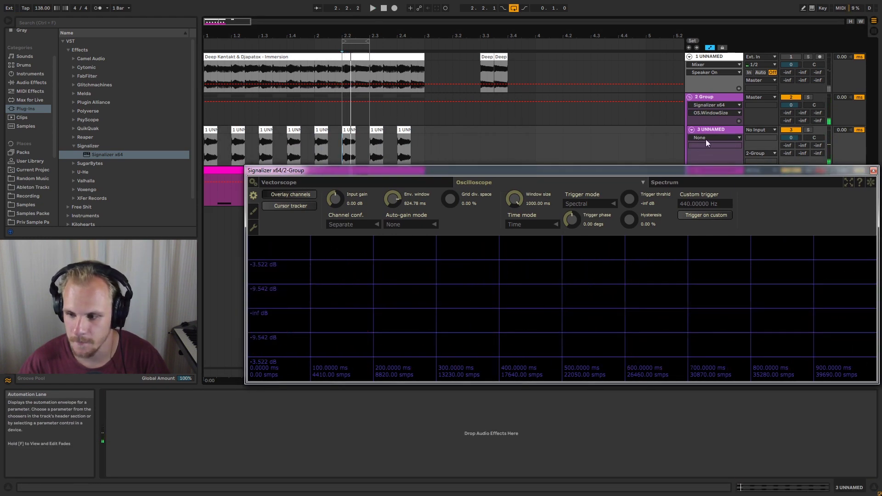
# Close the Signalizer window and turn off the last Utility on the Serum bass track
pyautogui.click(712, 133)
pyautogui.click(874, 170)
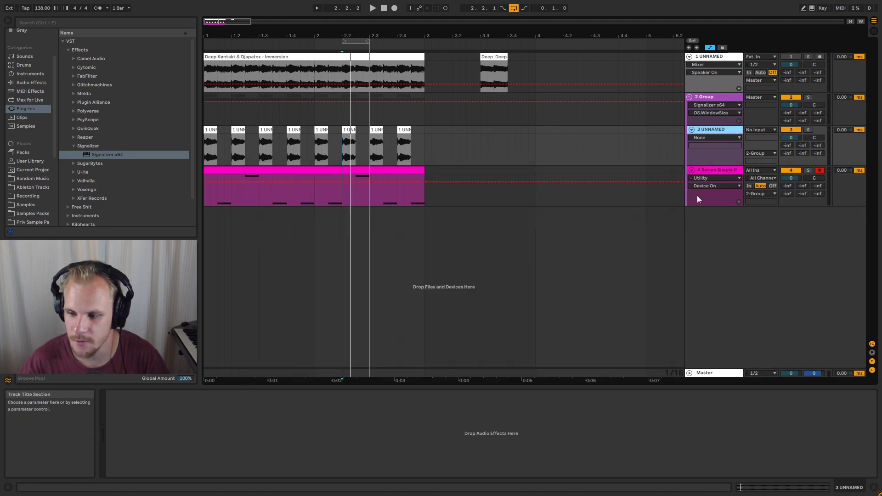
pyautogui.click(717, 170)
pyautogui.click(730, 395)
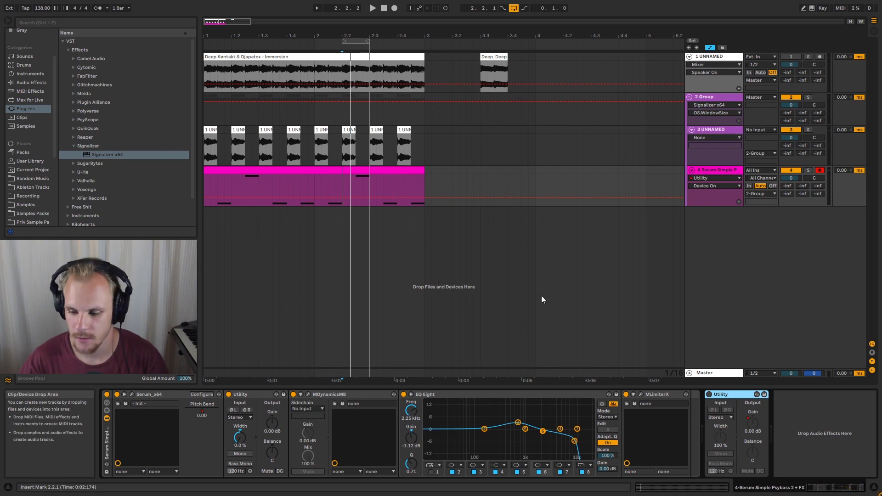
# Fold the Serum bass track and track 3, and extend the loop start back to 1.1.1
pyautogui.click(692, 170)
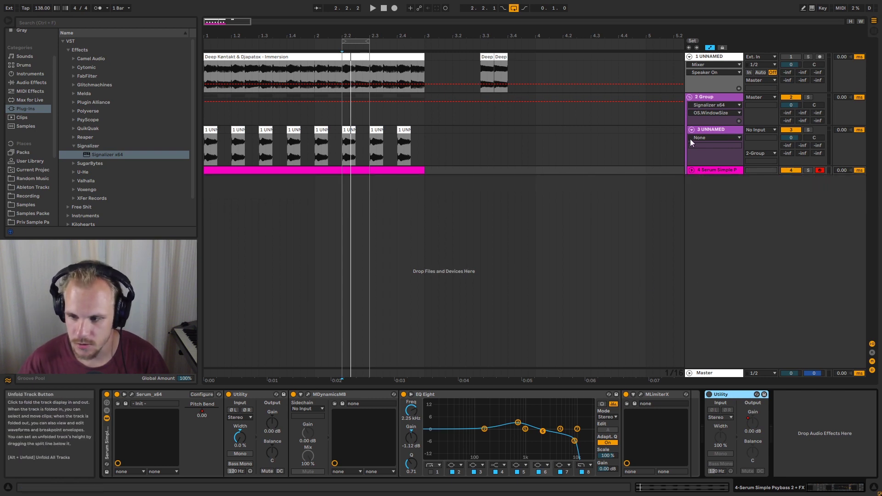
pyautogui.click(692, 130)
pyautogui.moveTo(343, 41); pyautogui.dragTo(144, 48)
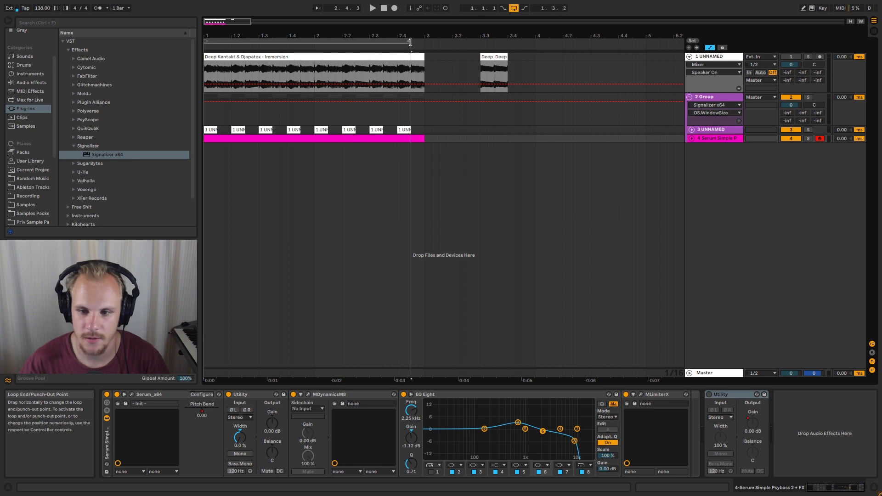